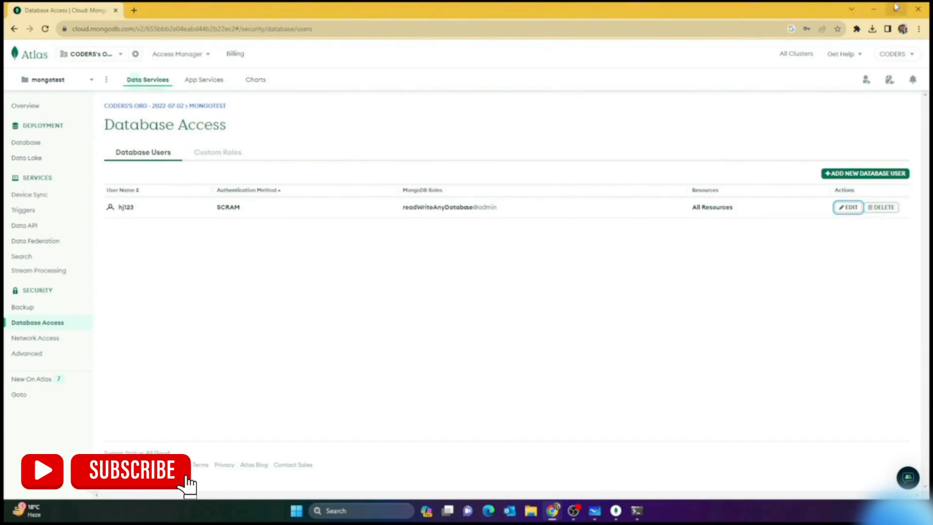
Step: Switch to MongoDB Compass and connect to the Atlas cluster using the connection string already entered
left_click(615, 510)
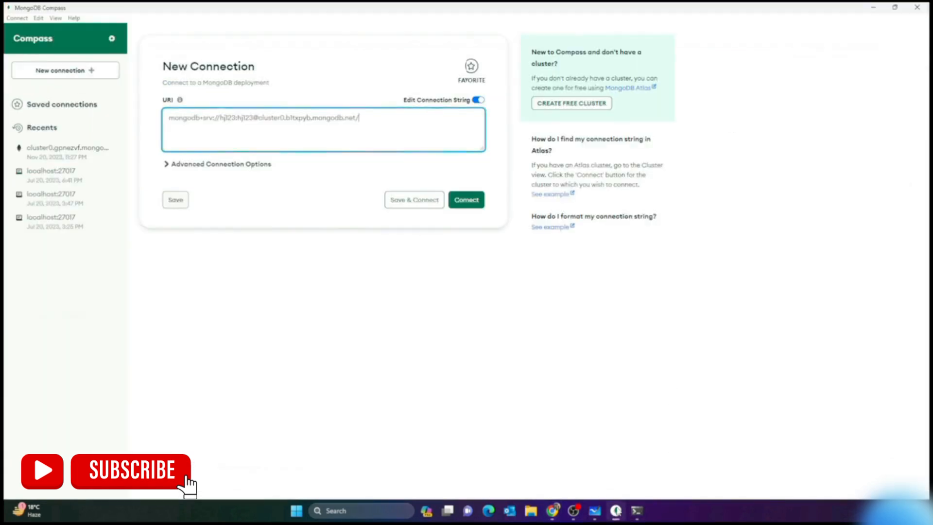
left_click(466, 204)
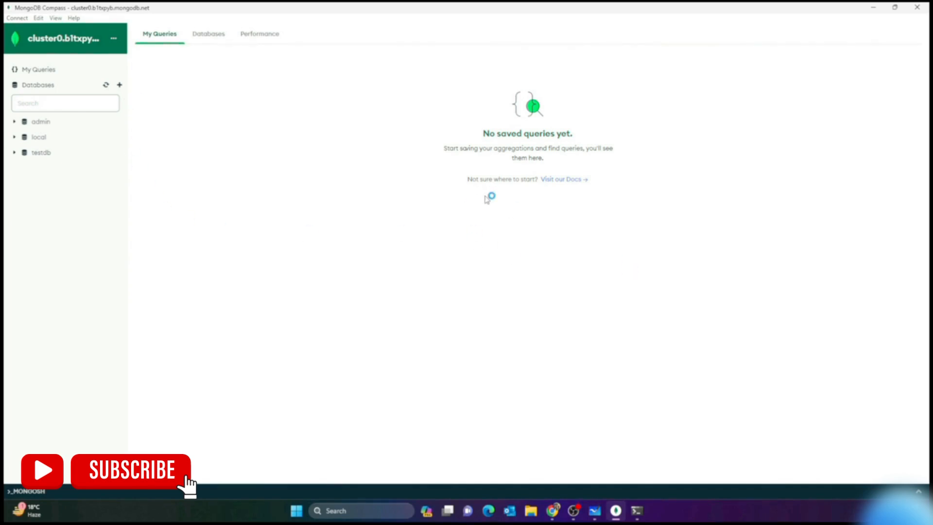
Step: Examine the documents in the testcol collection of the testdb database and return to the testdb collection list
left_click(48, 88)
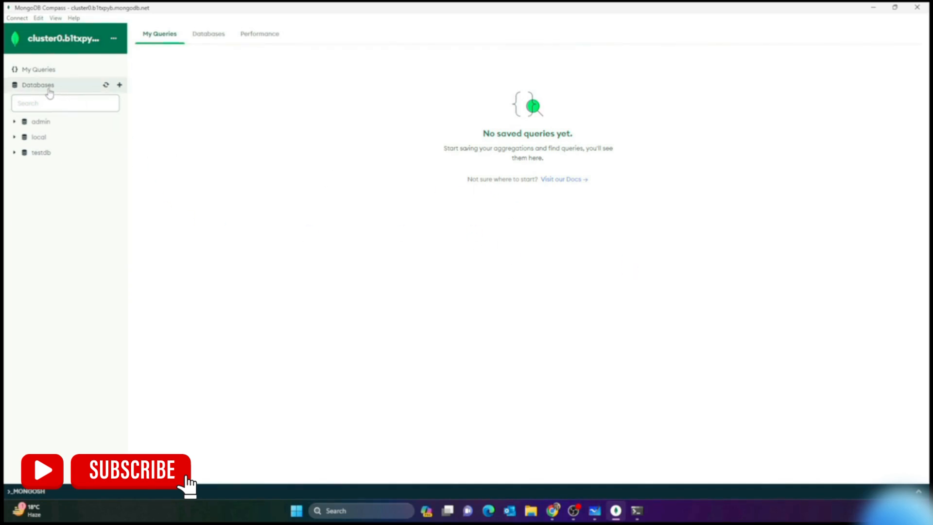
left_click(52, 154)
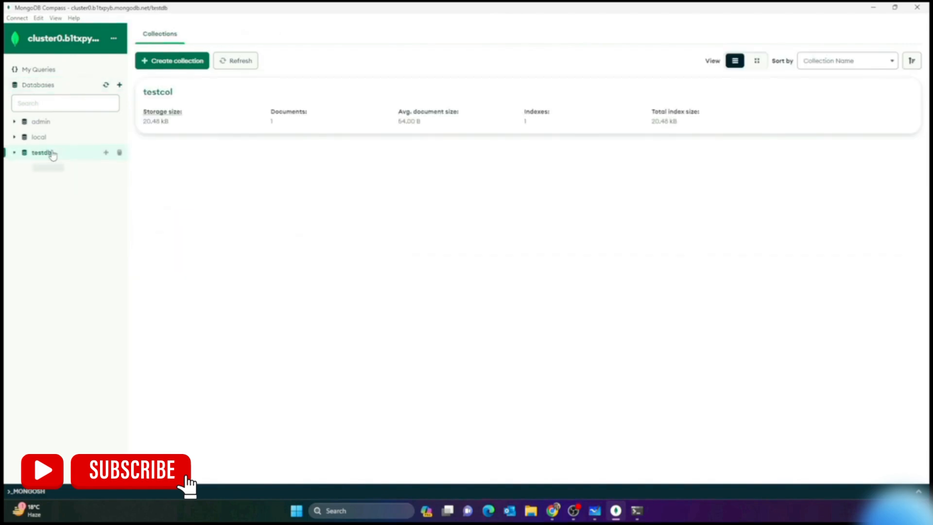
left_click(215, 124)
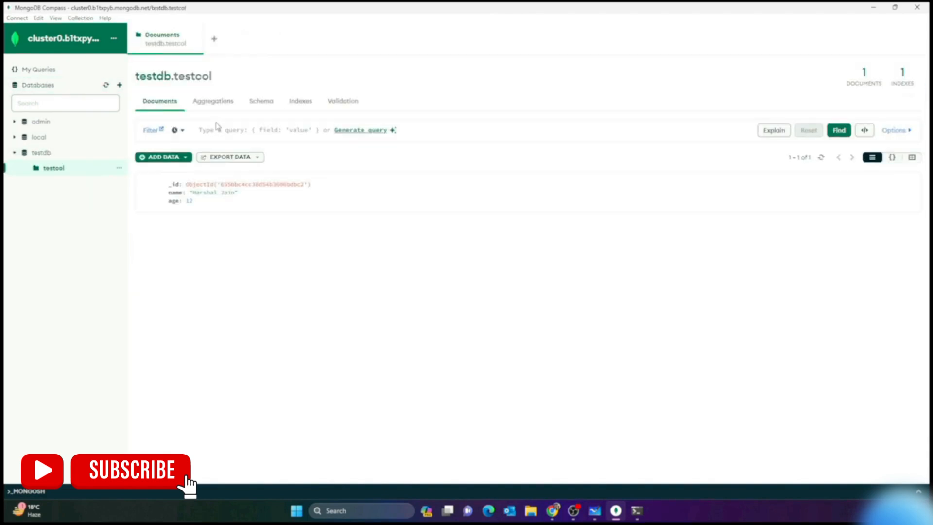
left_click(71, 158)
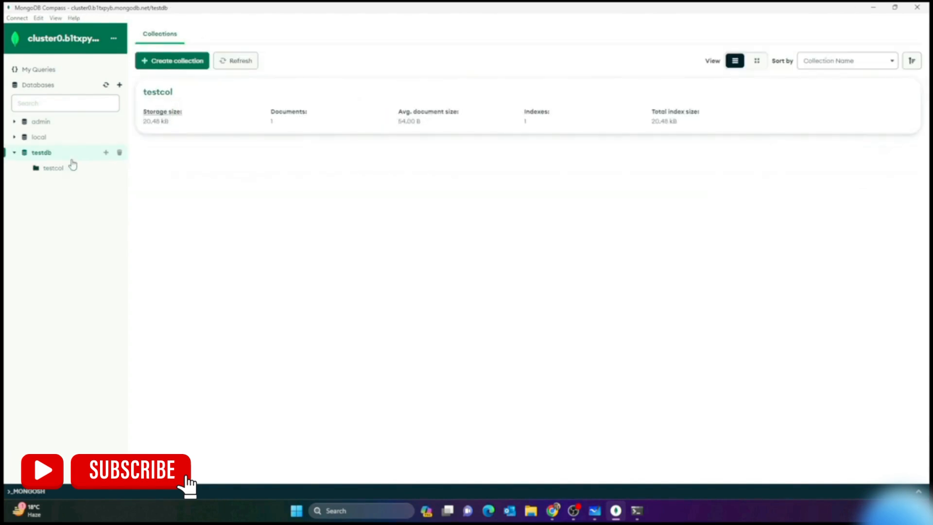
Step: Create a new database named Ecommerce with a collection named products
left_click(54, 90)
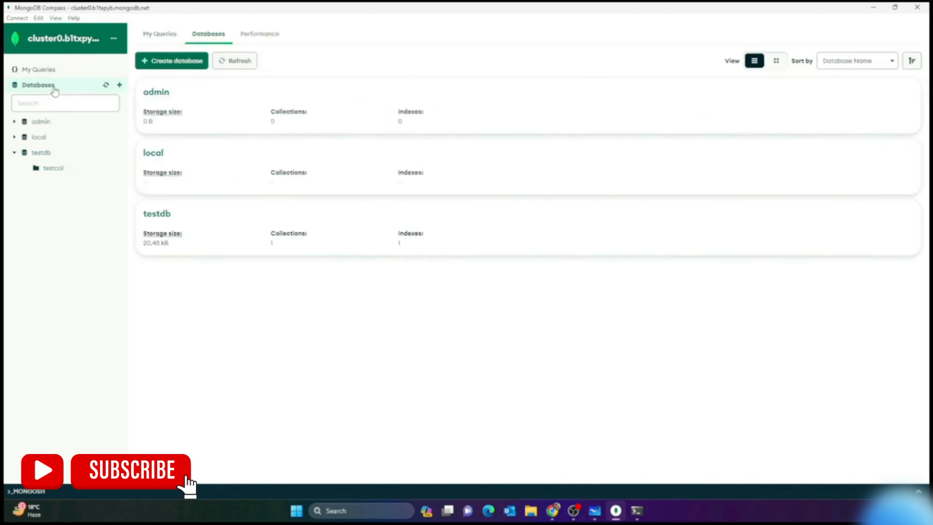
left_click(120, 86)
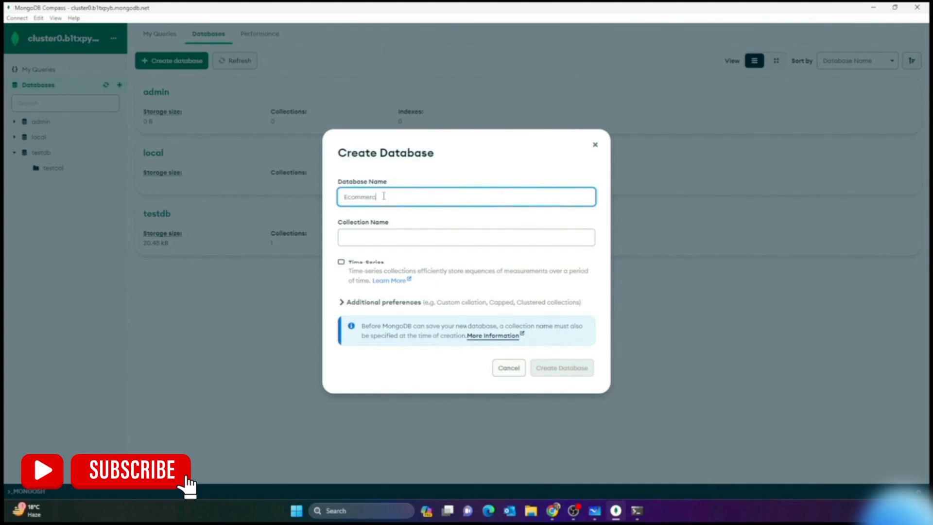
left_click(408, 241)
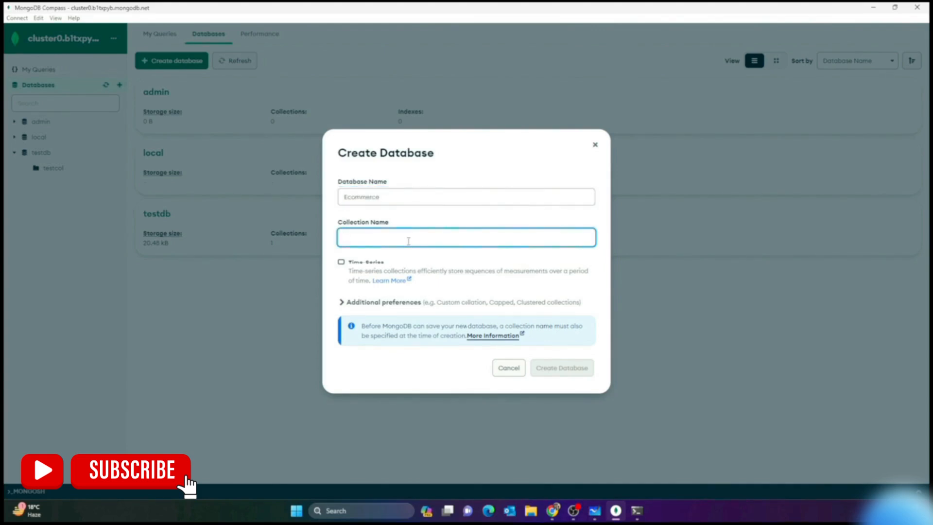
type("products")
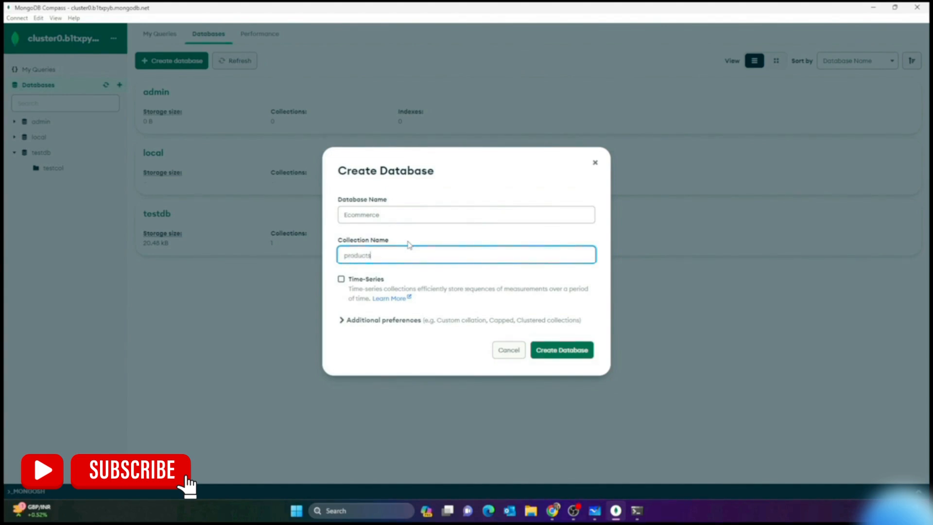
left_click(548, 354)
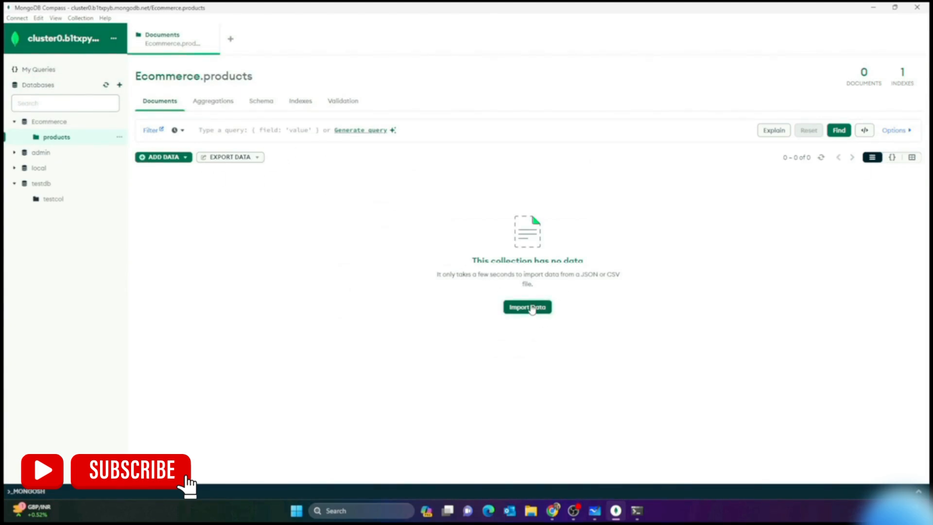
Step: Insert a document into Ecommerce.products with a name field set to "mobile phone", using the field-by-field list view
left_click(163, 157)
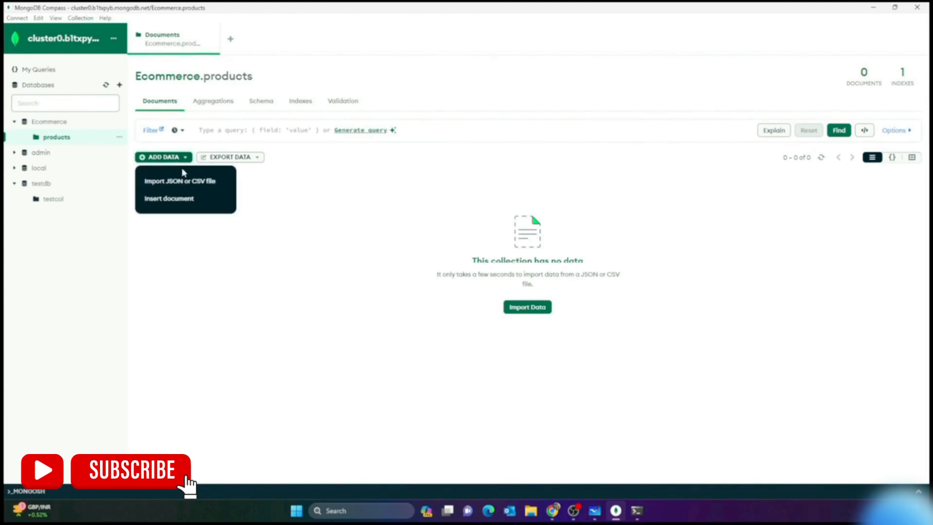
left_click(189, 199)
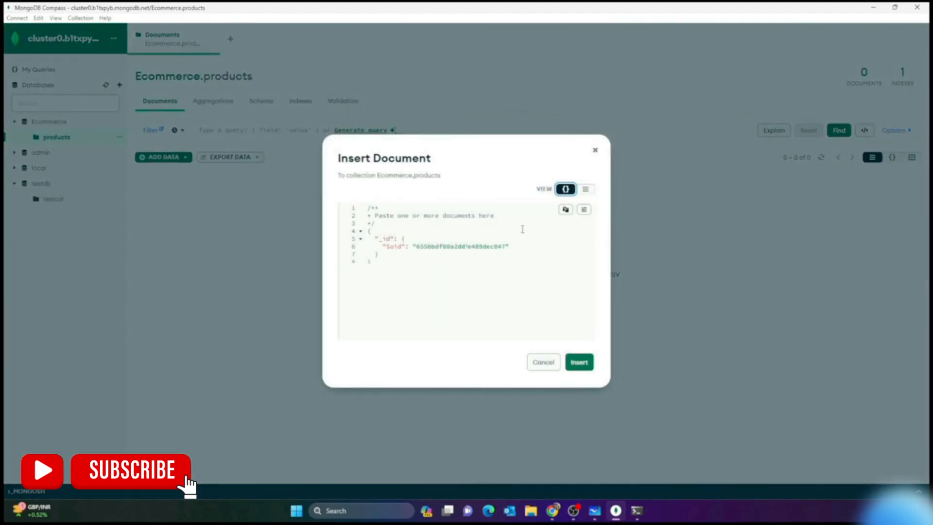
left_click(585, 189)
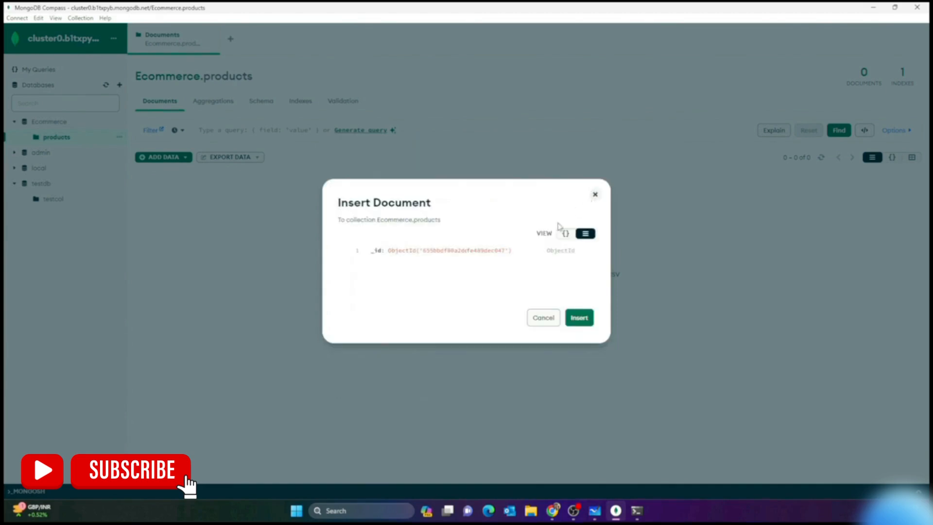
left_click(355, 250)
left_click(383, 268)
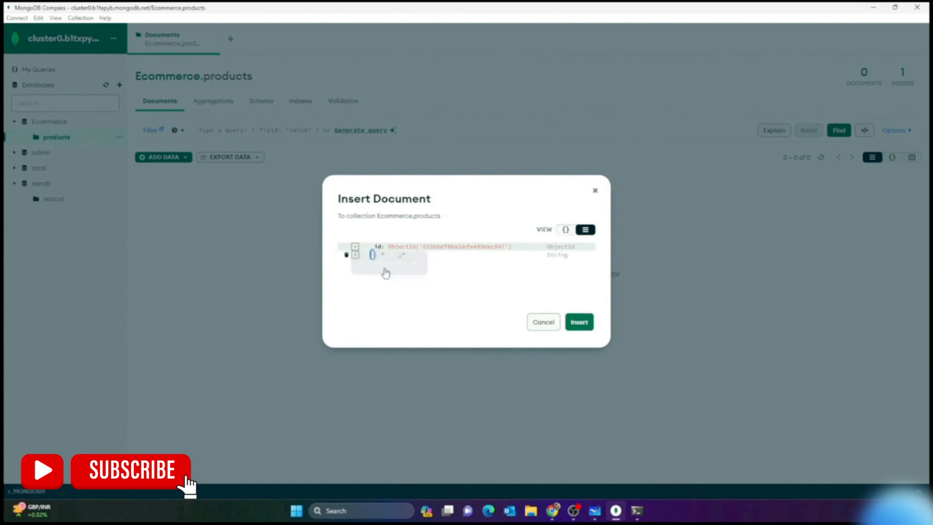
type("name")
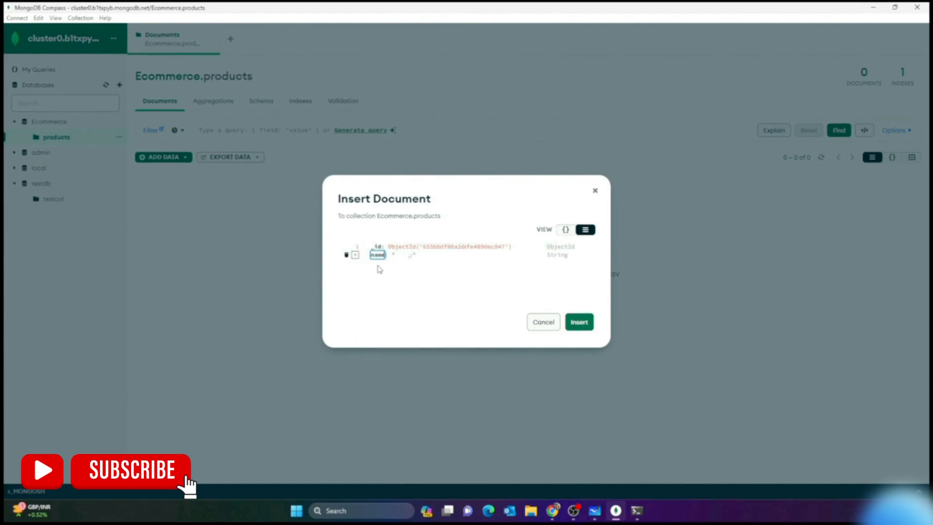
left_click(402, 256)
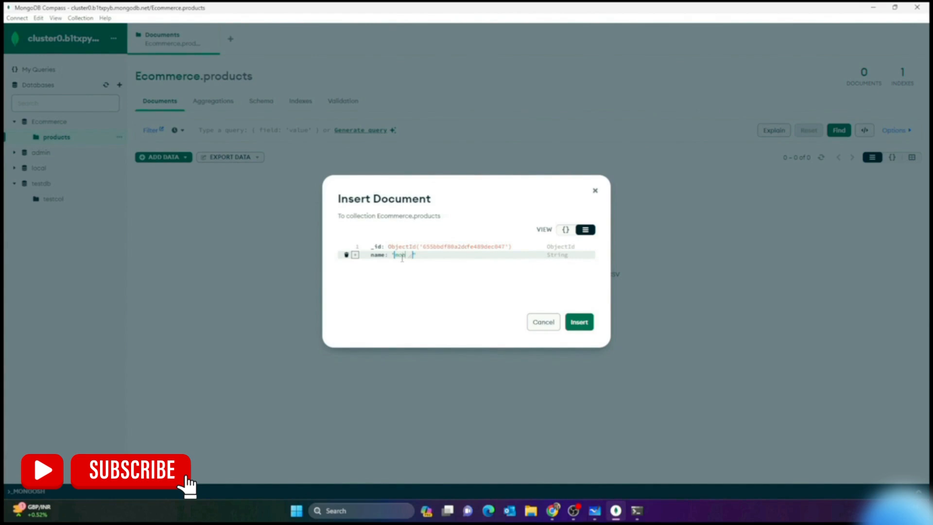
type("mobile phone")
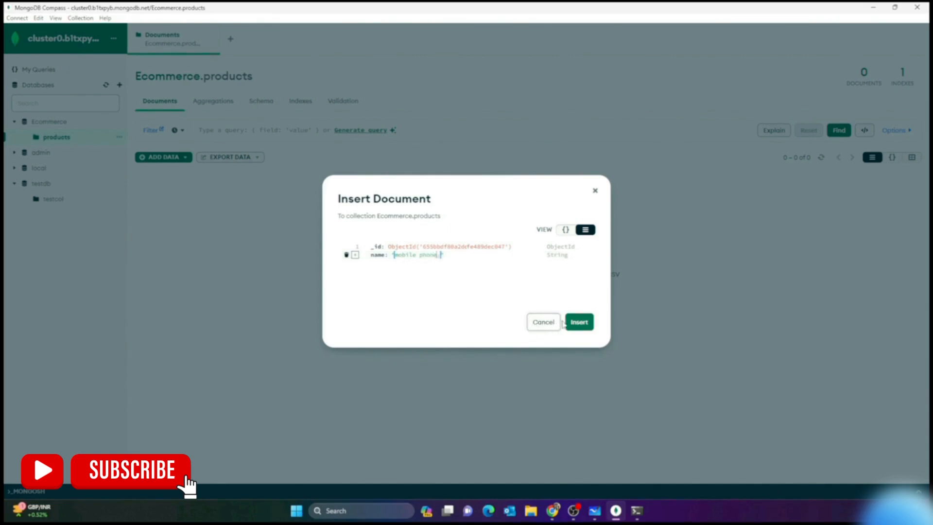
left_click(579, 322)
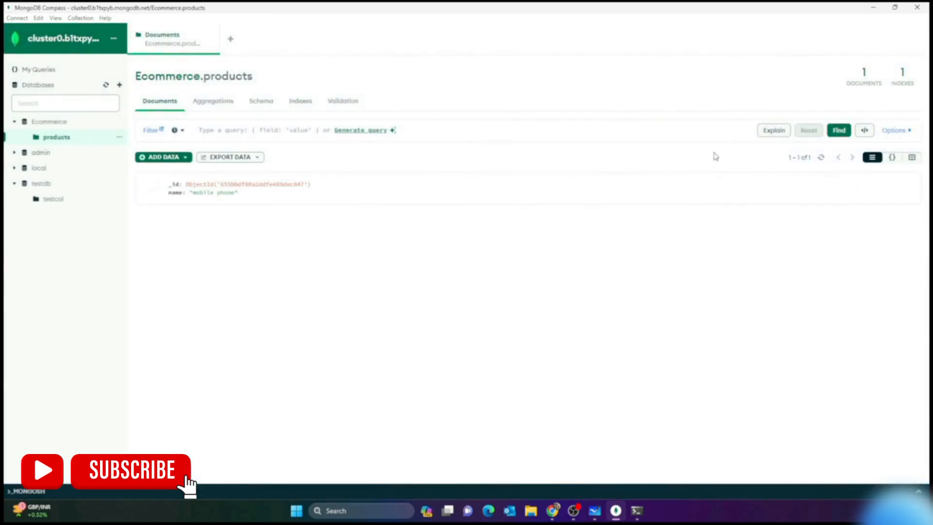
Step: Clone the "mobile phone" document, change the copy's name value to "tablet", and insert it into the collection
left_click(161, 158)
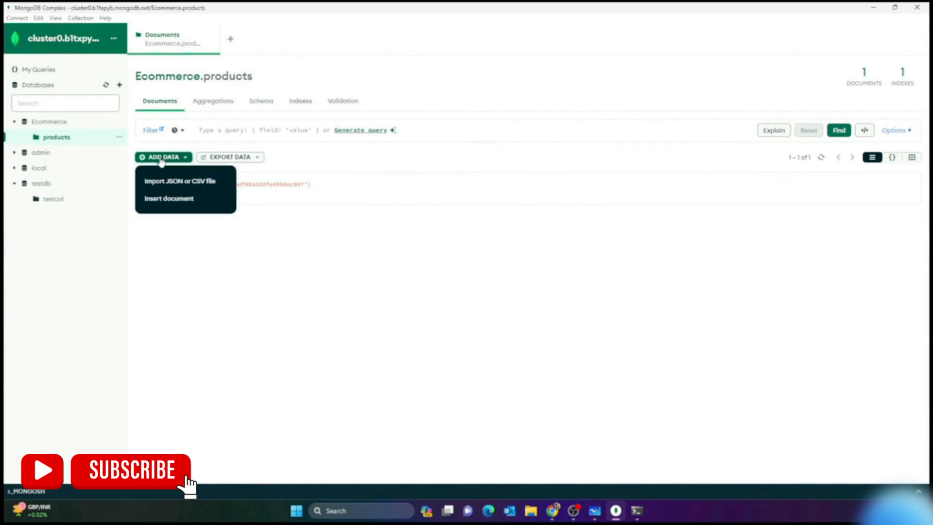
left_click(357, 275)
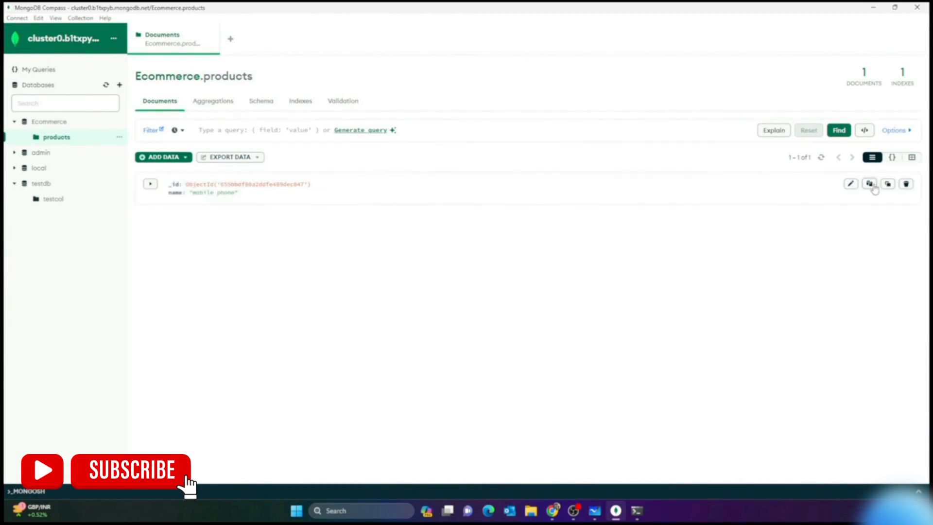
left_click(886, 186)
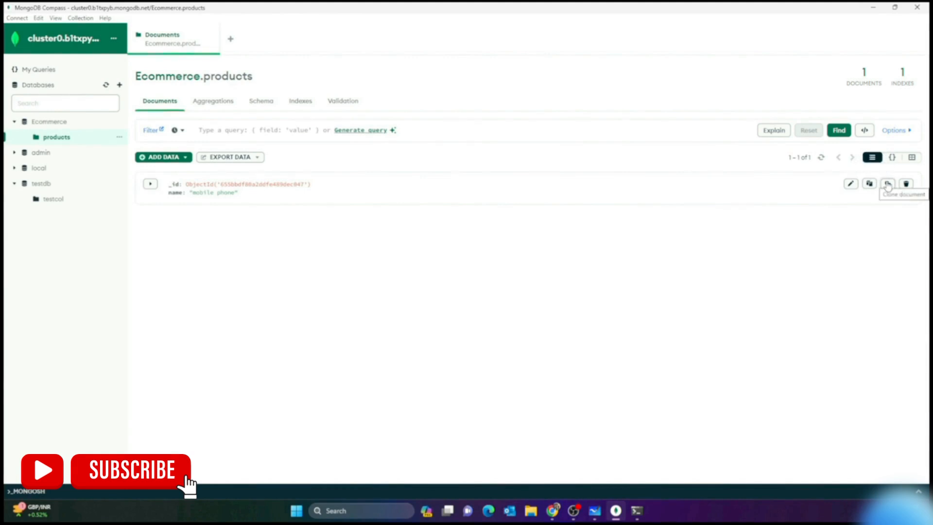
left_click(886, 185)
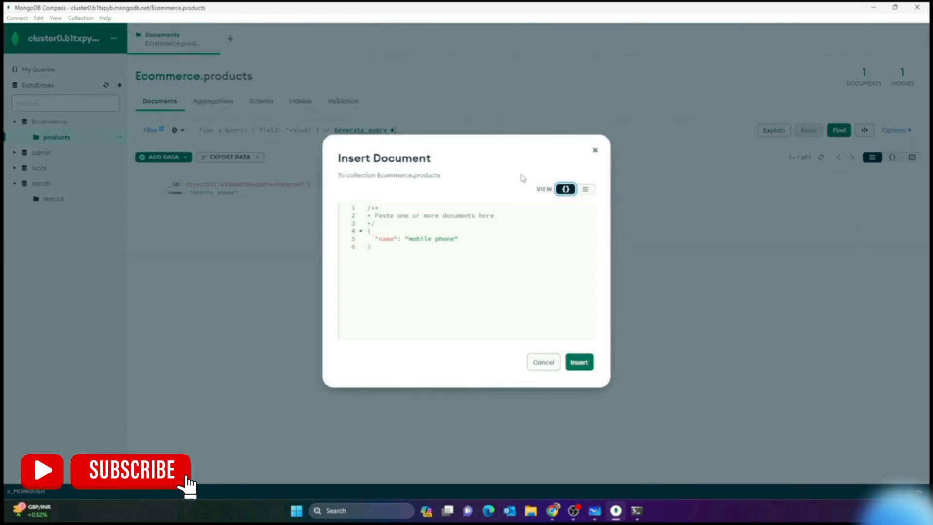
left_click_drag(454, 241, 411, 240)
type("l")
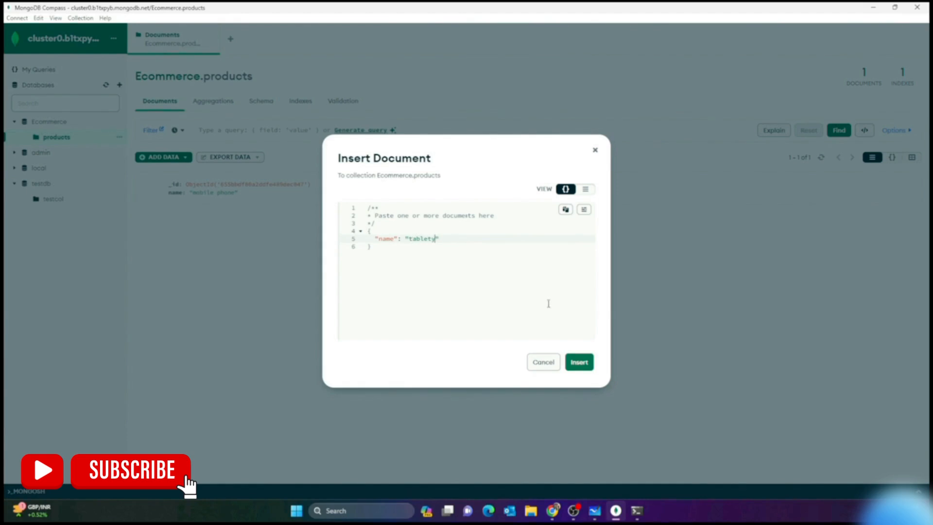
type("ablety")
key("BackSpace")
left_click(578, 362)
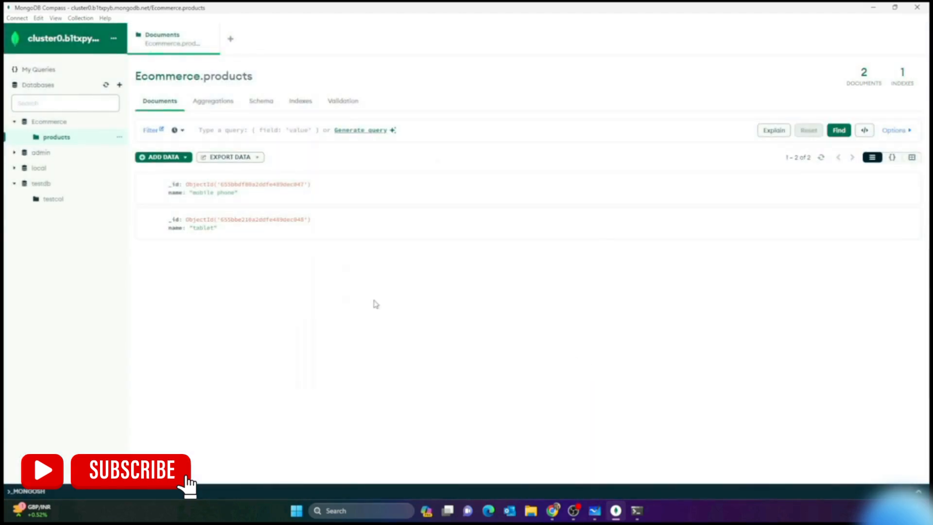
left_click_drag(254, 220, 296, 229)
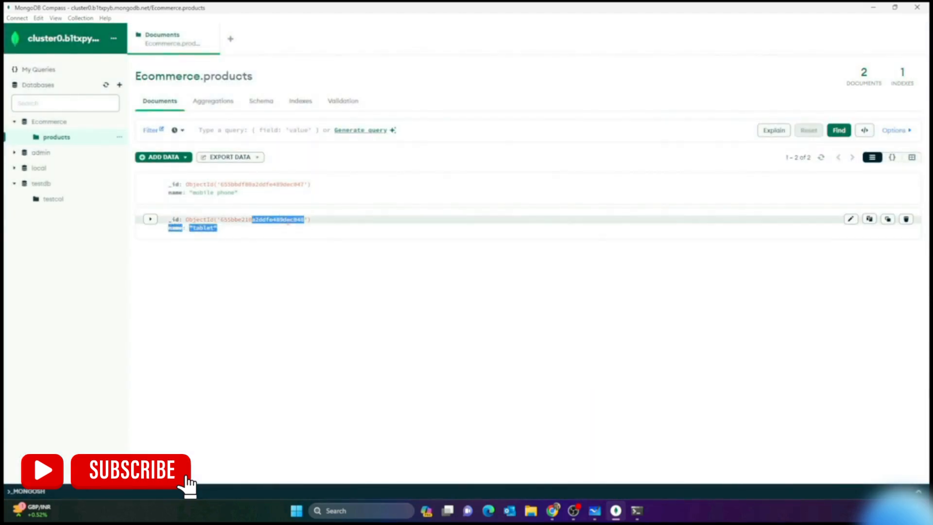
left_click(307, 249)
left_click_drag(235, 183, 283, 254)
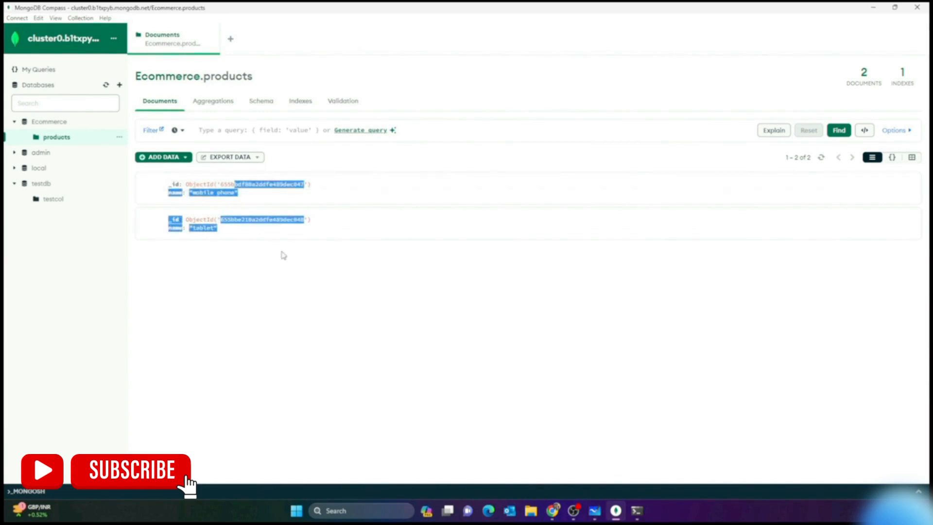
left_click(284, 255)
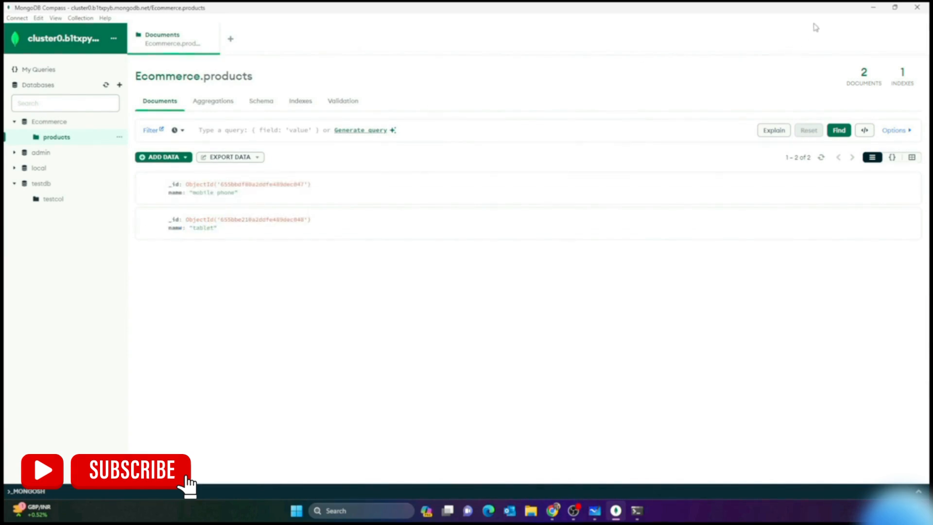
Step: Switch to Atlas in the browser, browse Cluster0's Ecommerce.products collection, and compare its documents with those in Compass
key("alt+Tab")
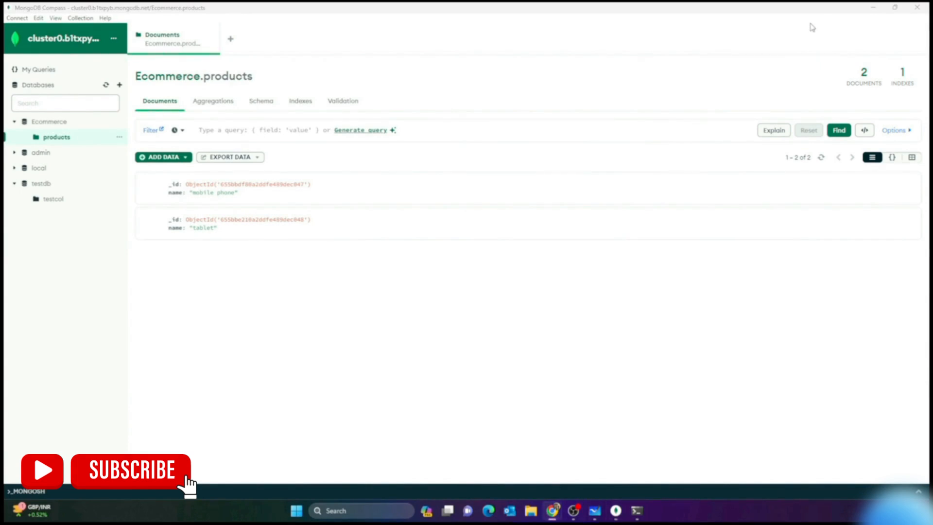
left_click(77, 148)
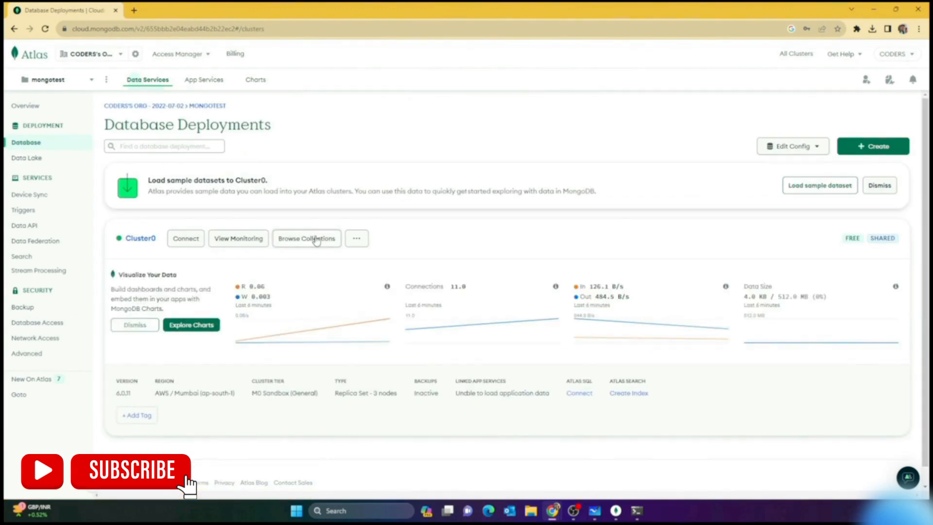
left_click(316, 240)
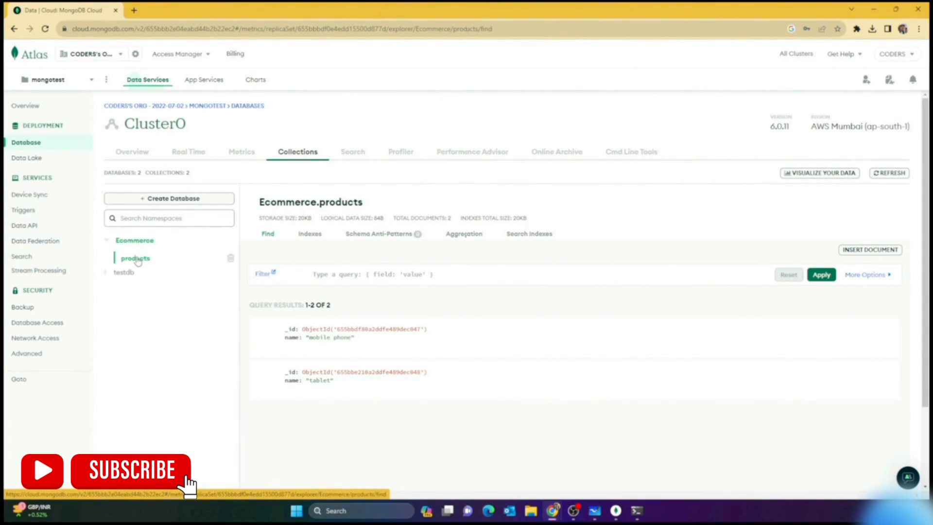
left_click_drag(336, 328, 343, 385)
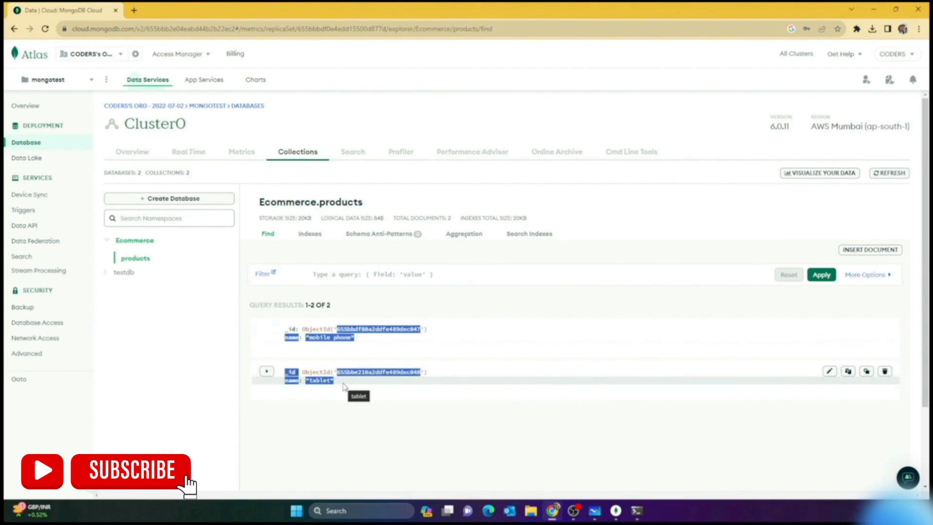
left_click(364, 403)
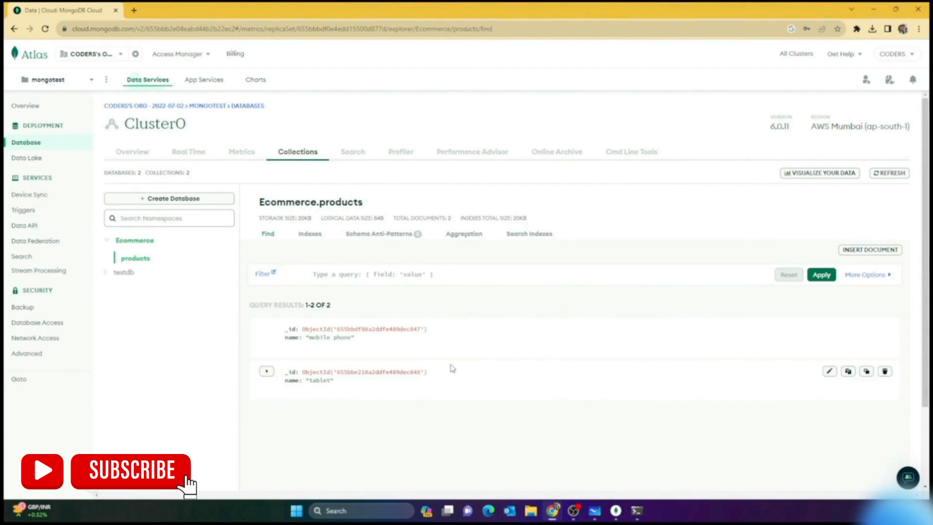
left_click(873, 9)
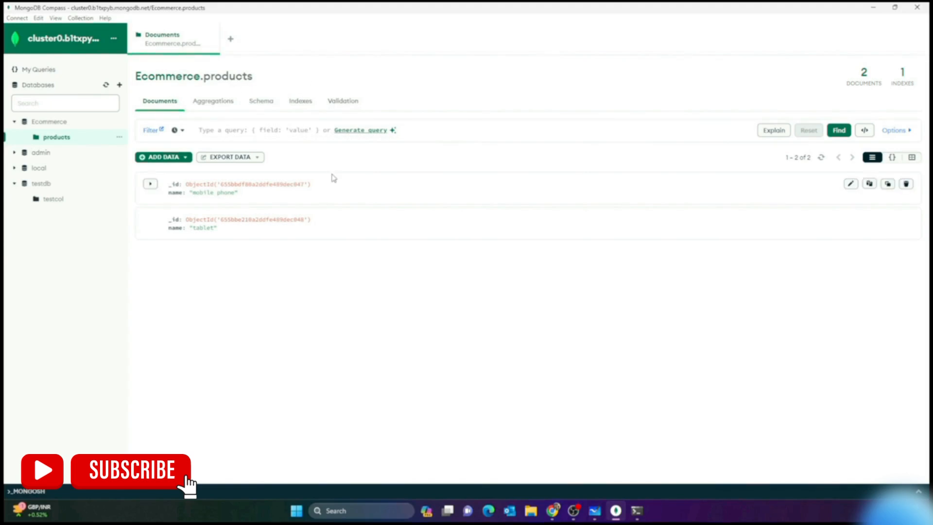
key("alt+Tab")
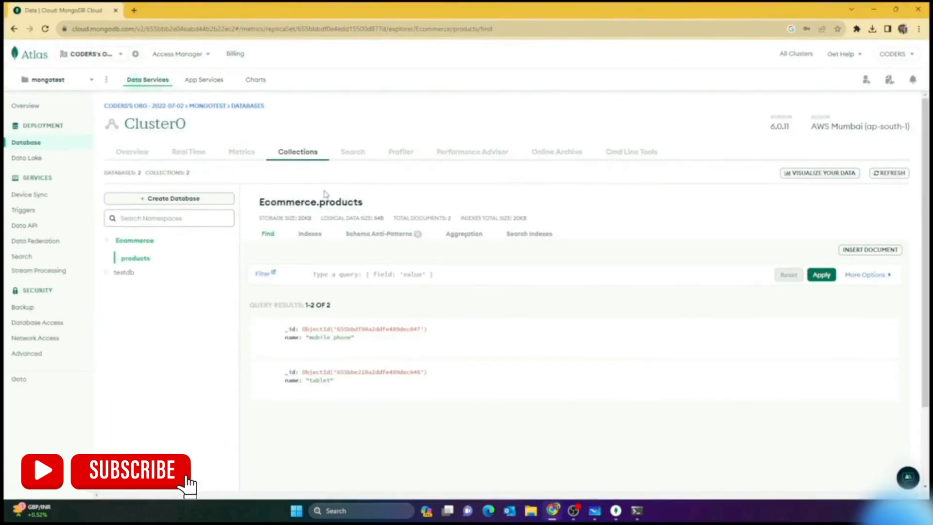
left_click(905, 55)
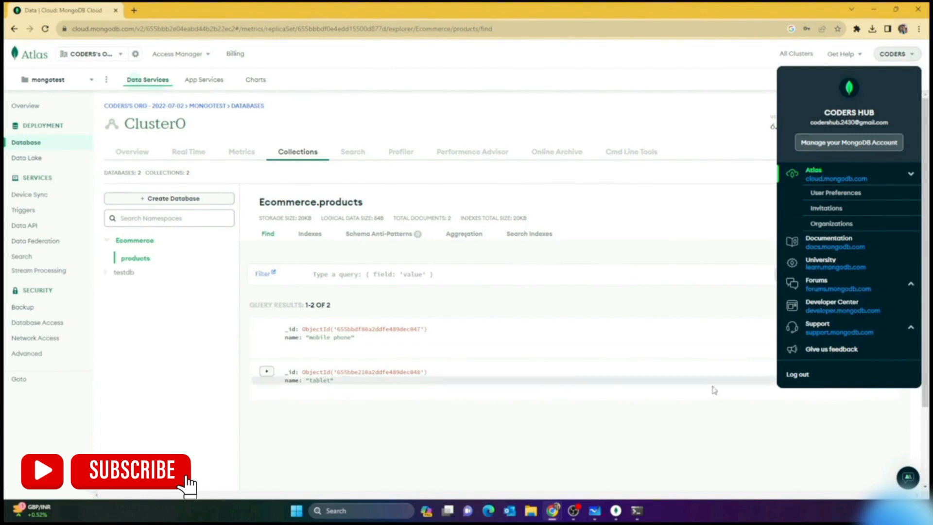
left_click(694, 379)
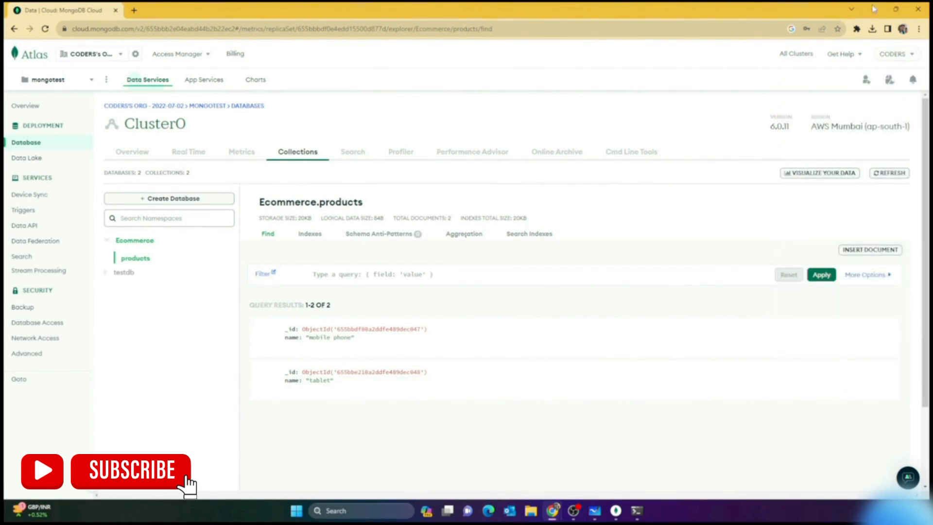
Step: Return to Compass and change the name of the "mobile phone" document in Ecommerce.products to "12232342", saving the update
left_click(873, 8)
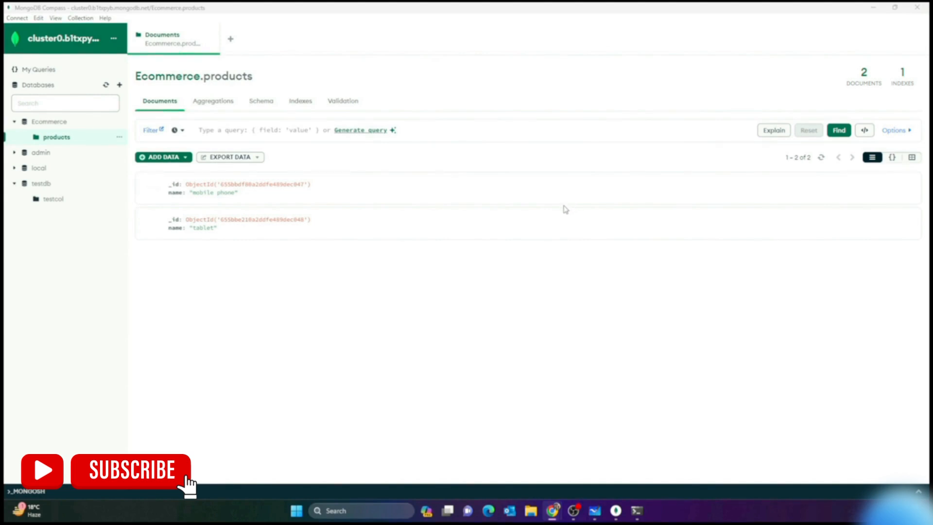
left_click(231, 194)
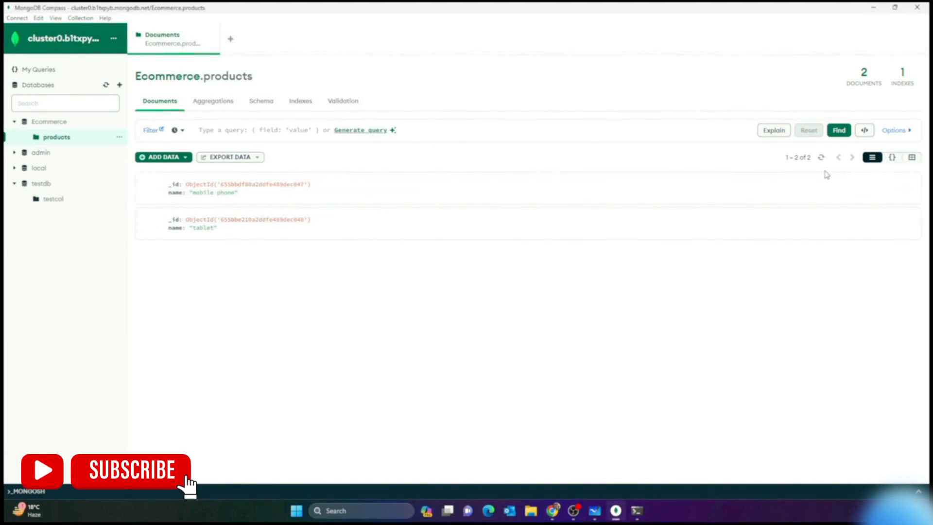
left_click(850, 183)
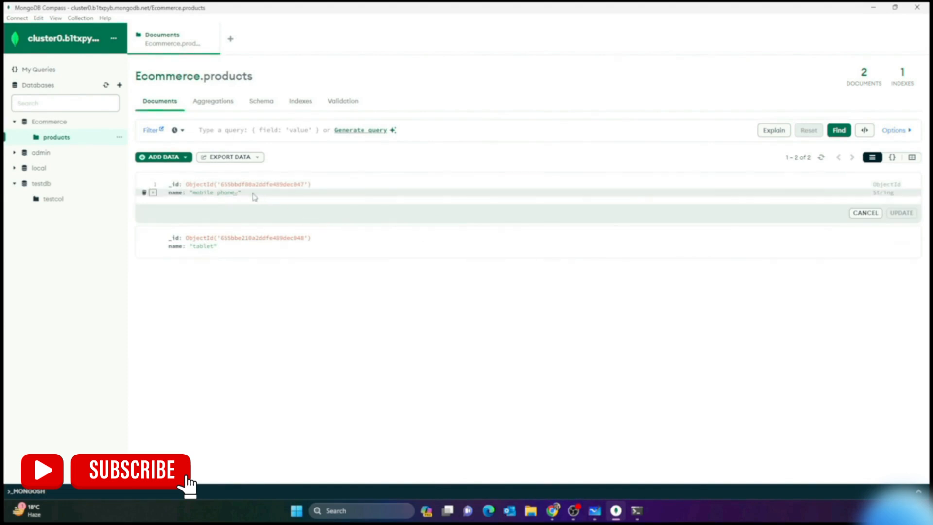
triple_click(222, 192)
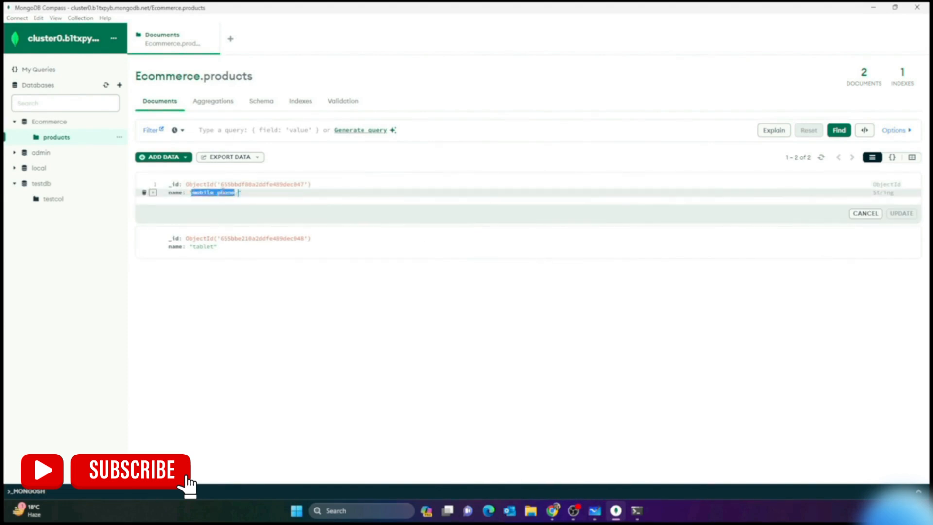
key("BackSpace")
type("12")
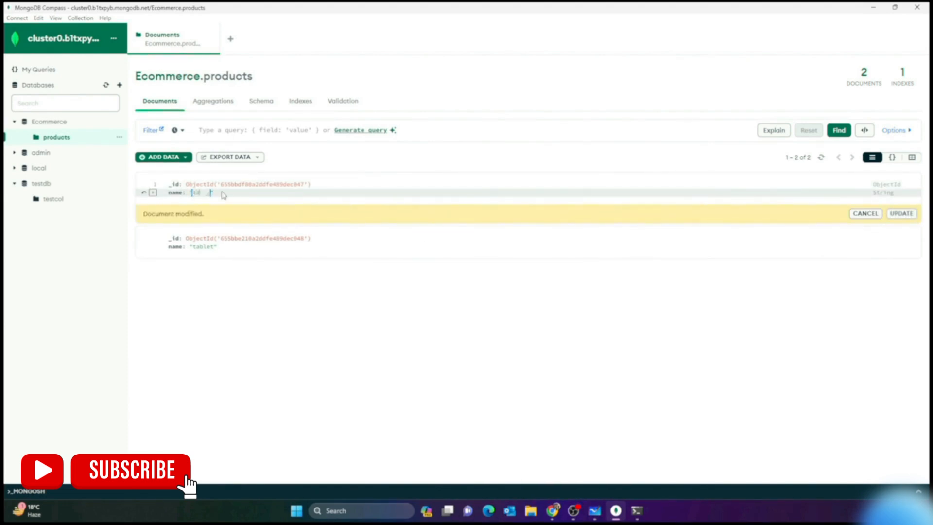
type("232342")
left_click(900, 214)
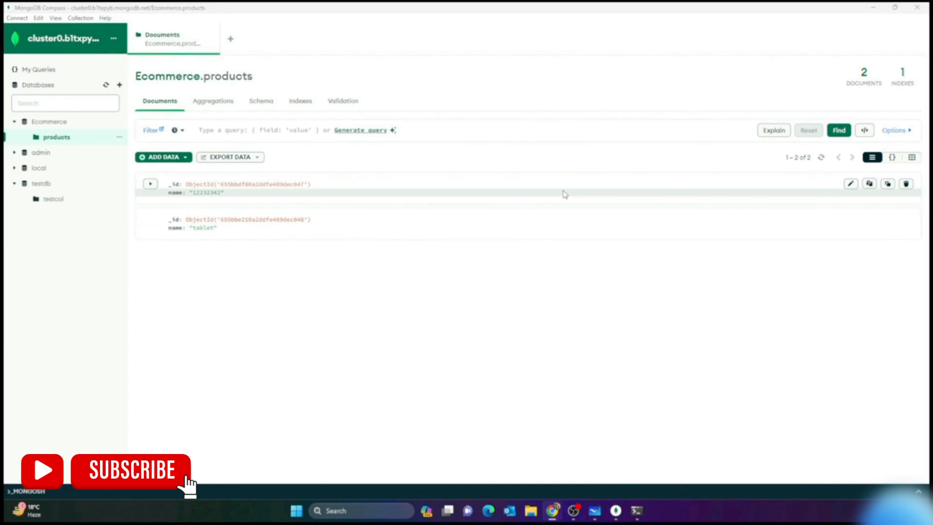
Step: Switch to Atlas in the browser, refresh Ecommerce.products, and check the first document's name value
key("alt+Tab")
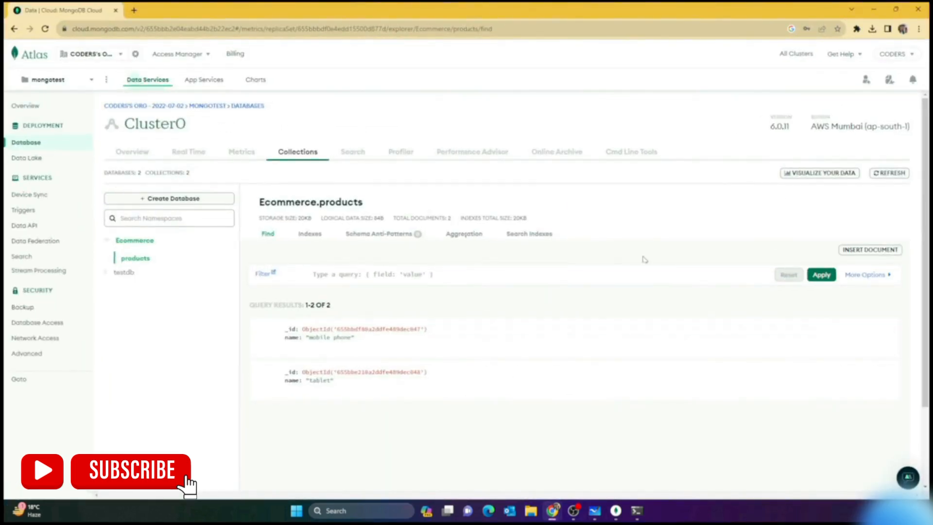
left_click(897, 174)
left_click_drag(312, 337, 342, 339)
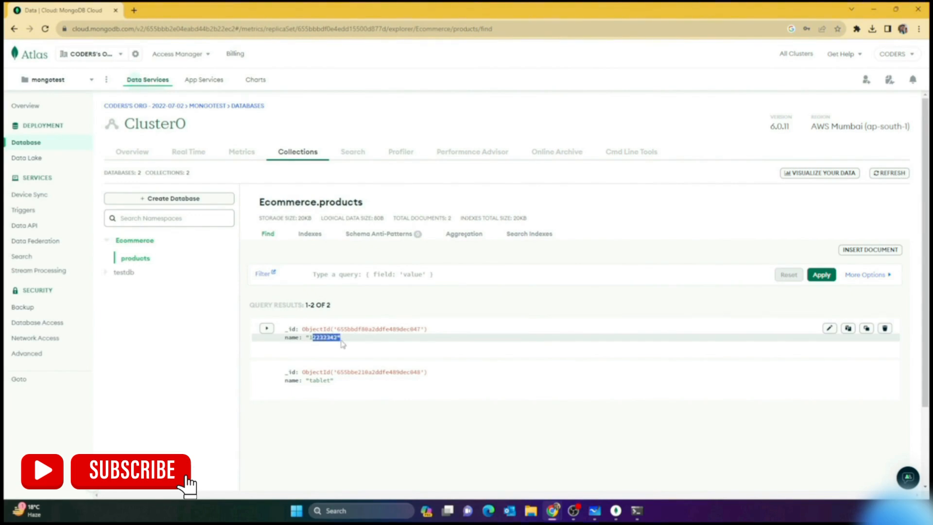
Step: Go back to Compass and query Ecommerce.products with the filter {name: "tablet"}, then inspect the matching document without editing it
left_click(874, 9)
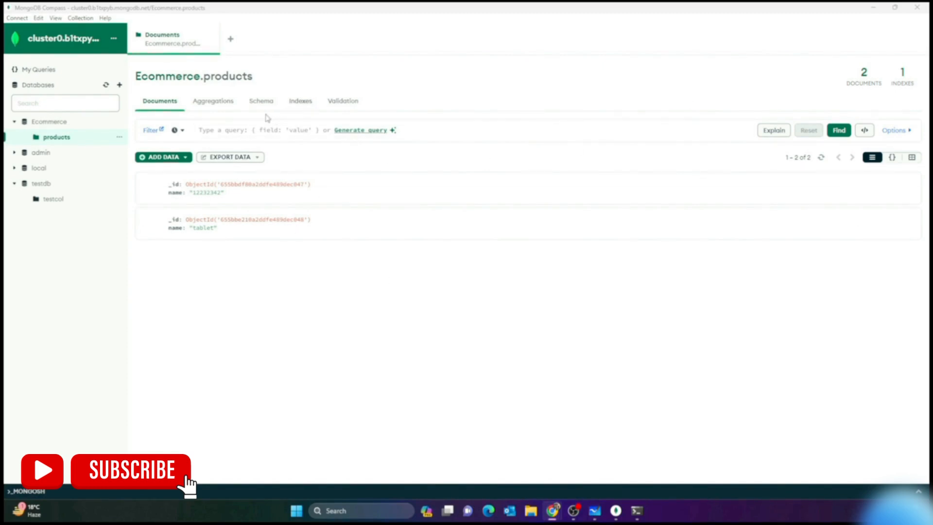
left_click(240, 129)
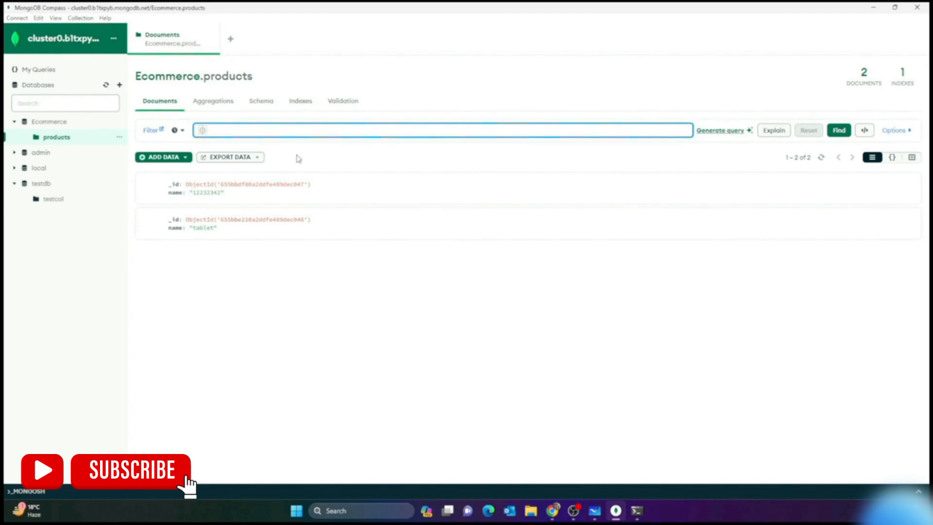
type("name: ")
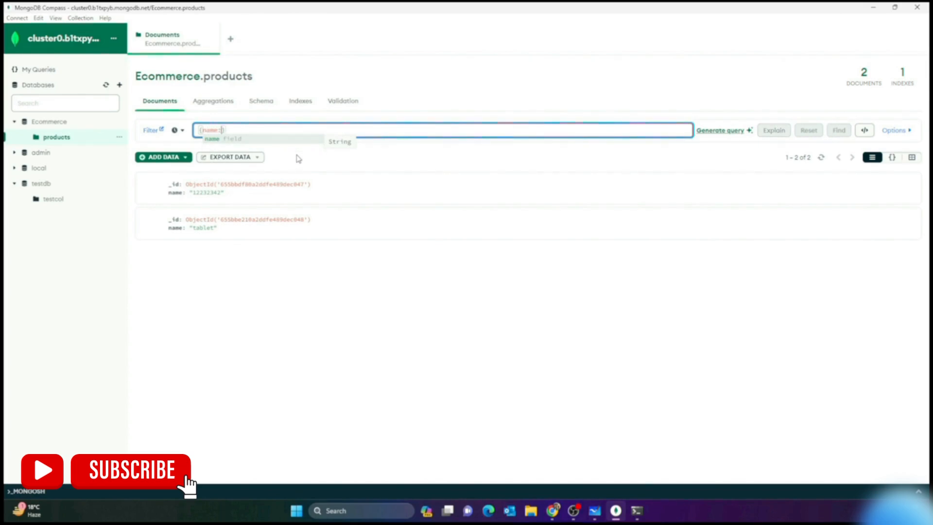
type("\"tablet")
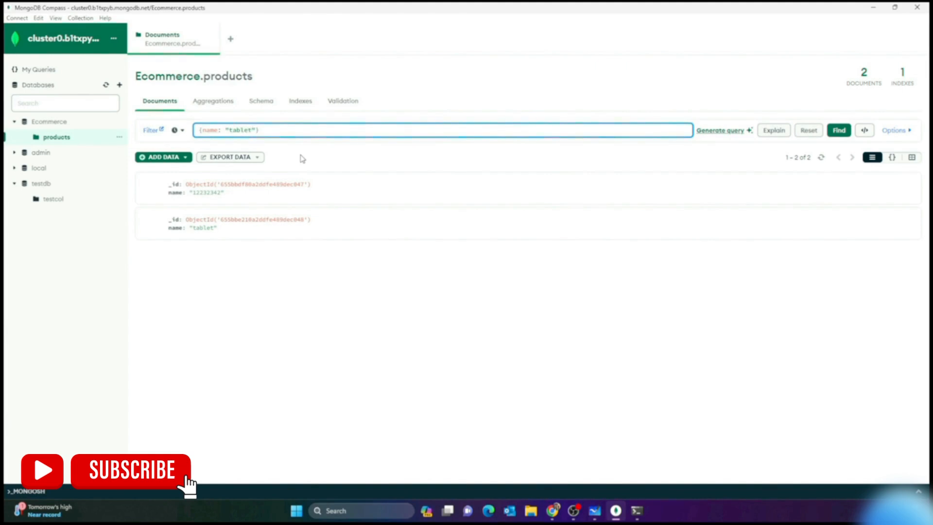
left_click(839, 131)
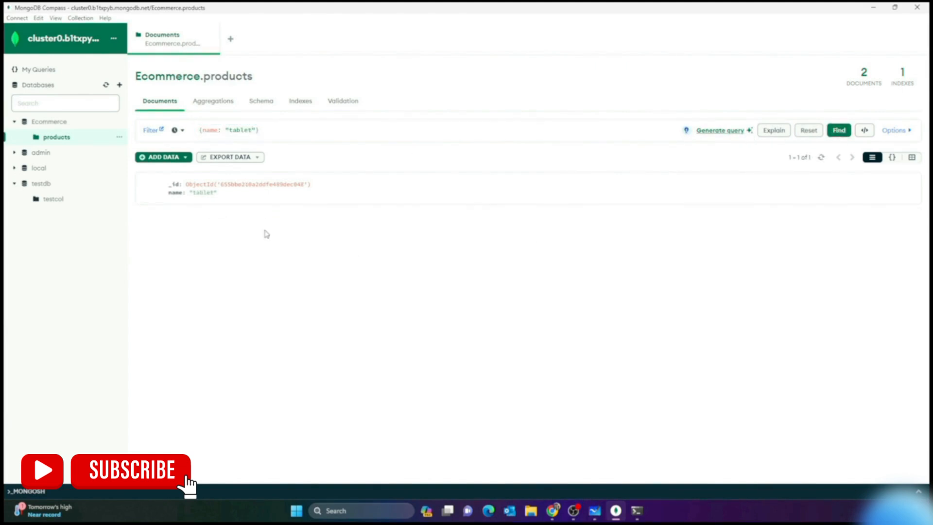
left_click_drag(217, 193, 195, 185)
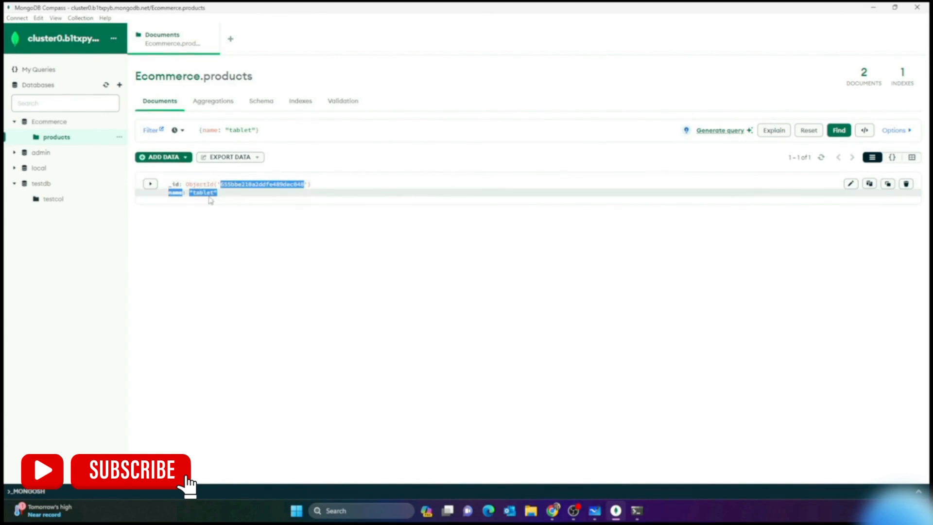
left_click(223, 207)
left_click(849, 184)
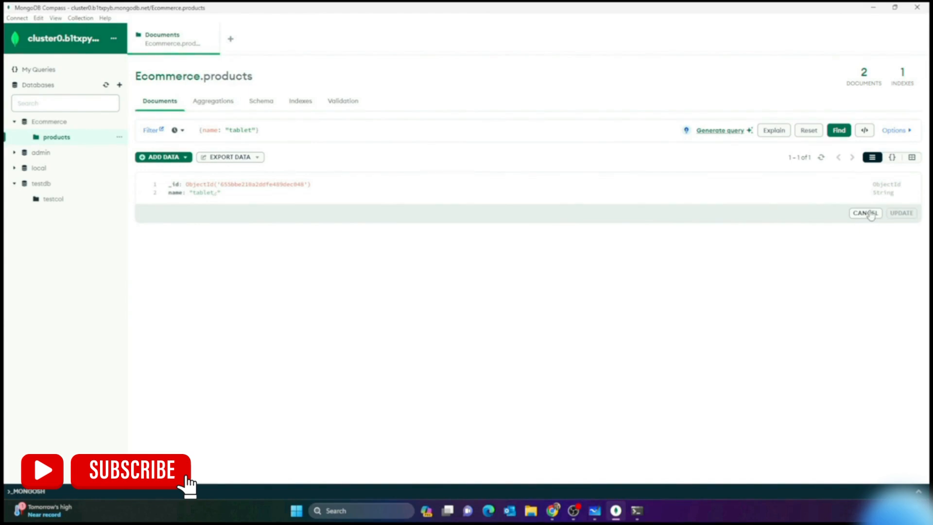
left_click(865, 213)
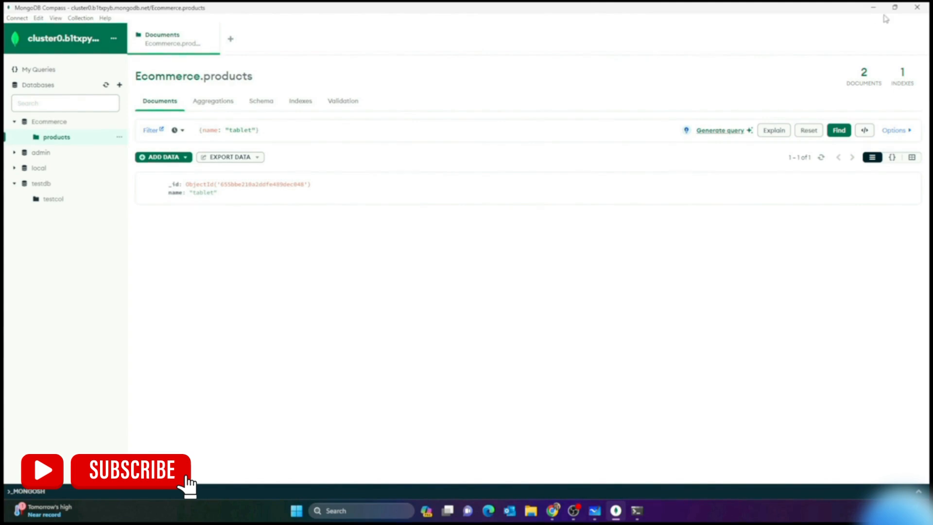
Step: Close Compass, switch to the maximized terminal window, and exit its running mongosh session
left_click(911, 6)
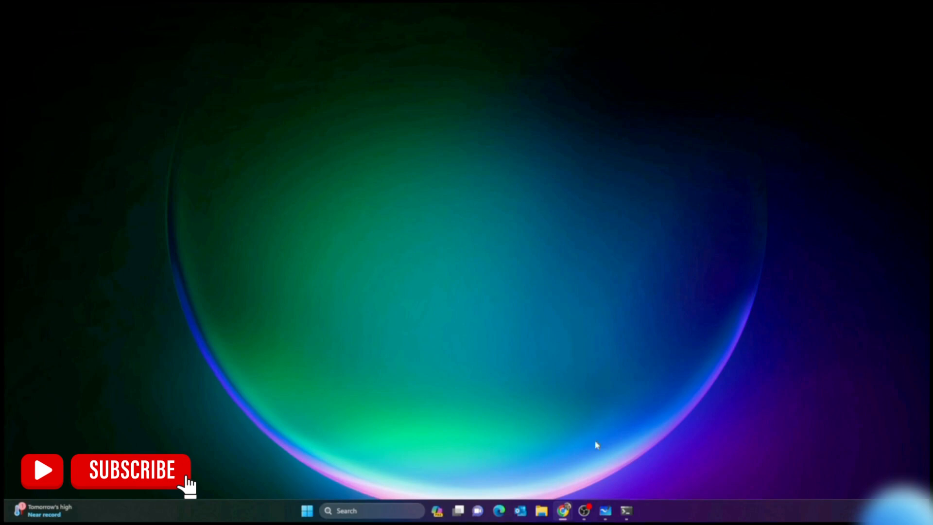
left_click(626, 510)
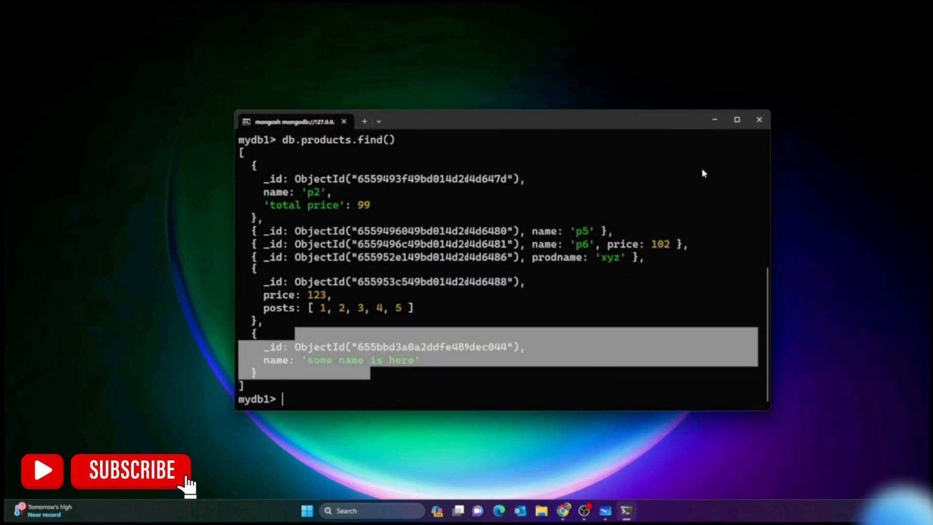
left_click(736, 120)
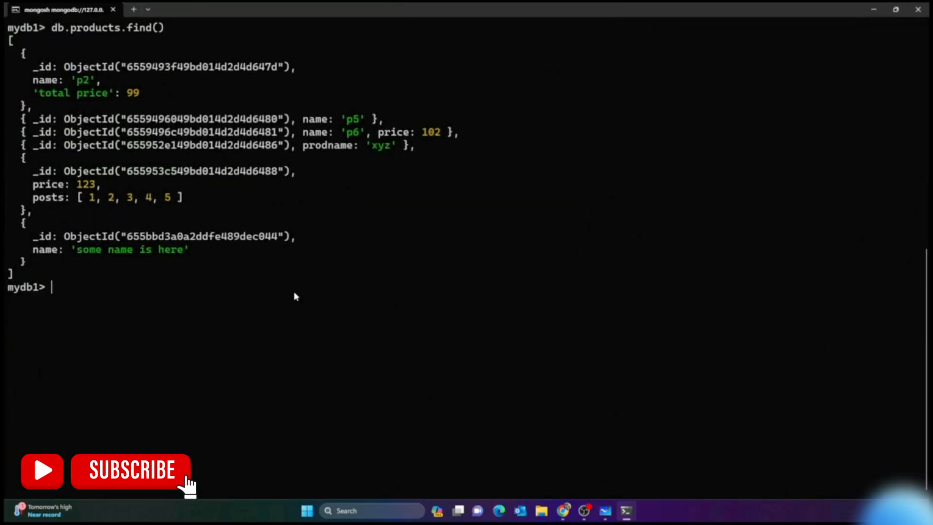
key("ctrl+c")
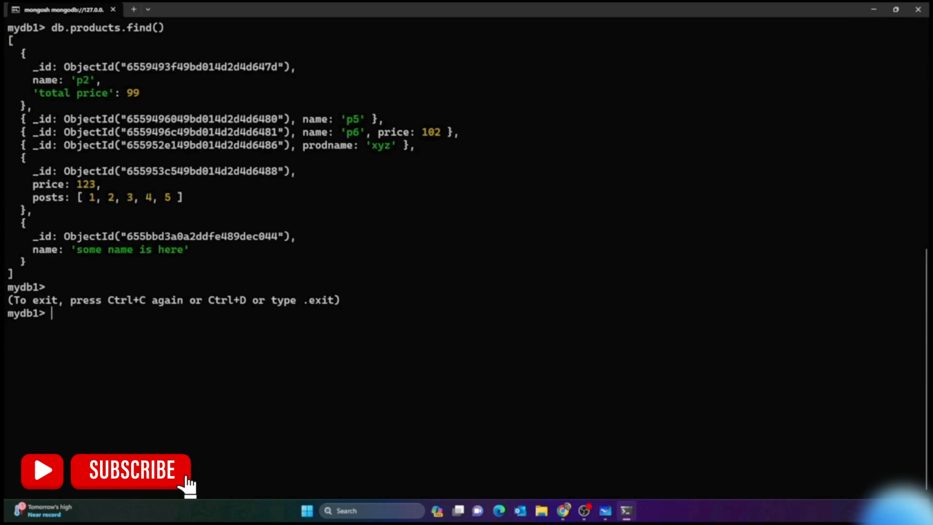
key("ctrl+c")
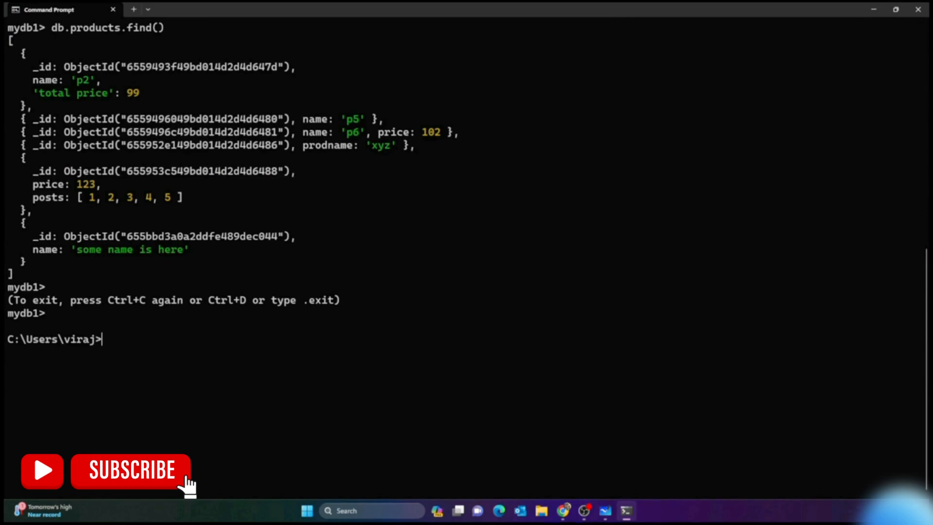
Step: Clear the command prompt's screen, trying the clear and clr commands before running cls
type("clear")
key("Return")
type("cl")
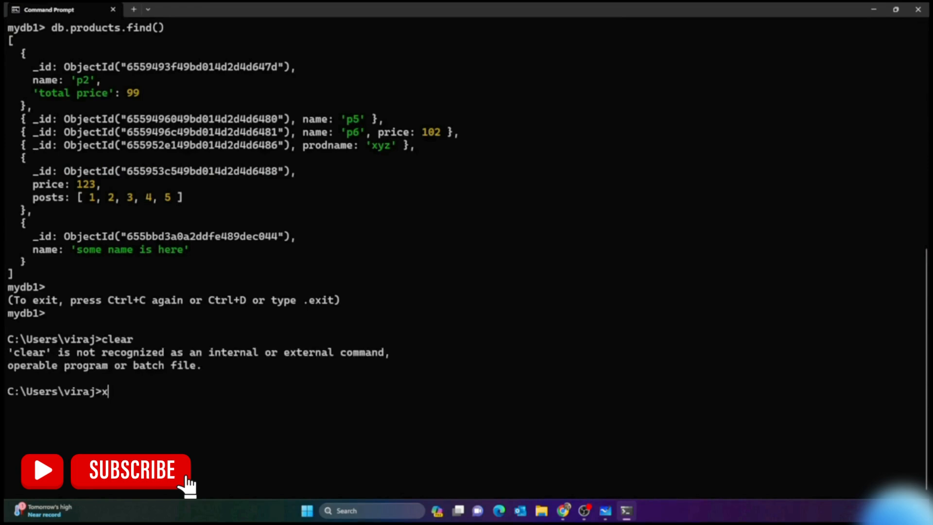
type("r")
key("Return")
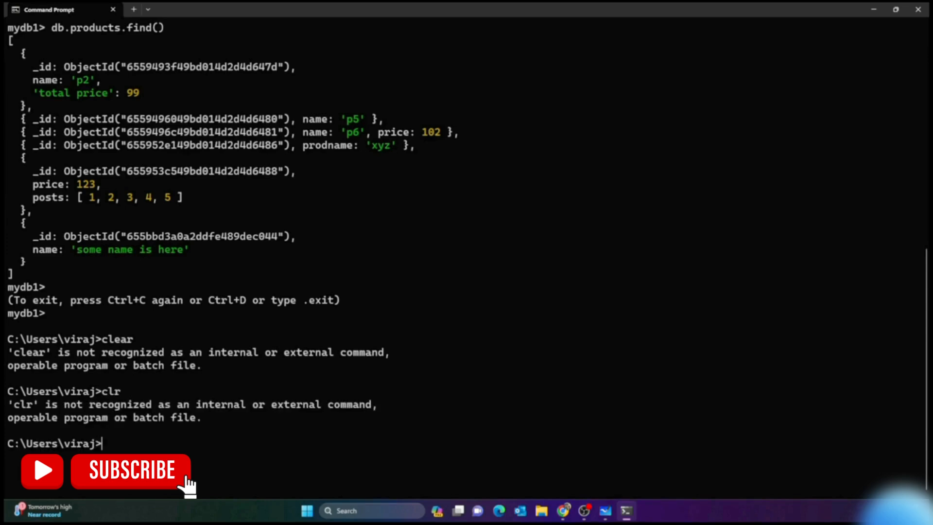
type("cls")
key("Return")
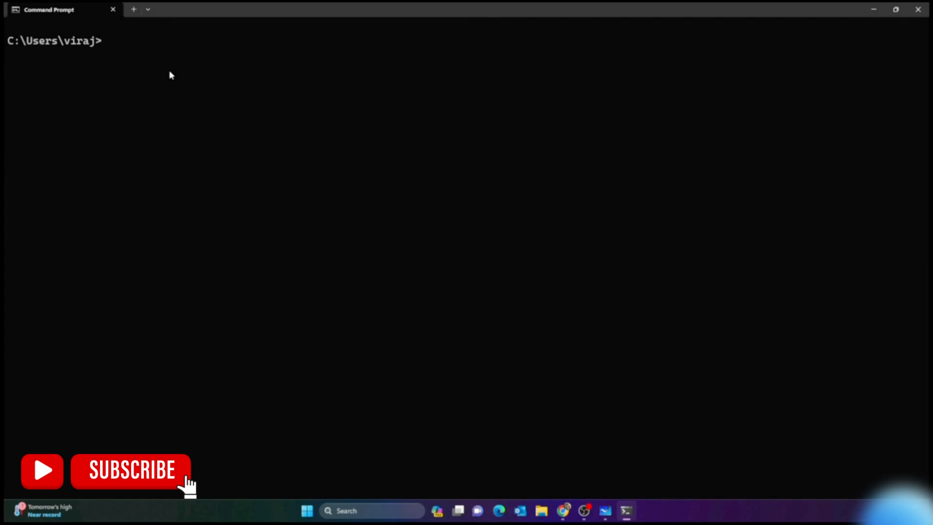
Step: Switch to Atlas in the browser and copy the Shell (mongosh) connection command for Cluster0
key("alt+Tab")
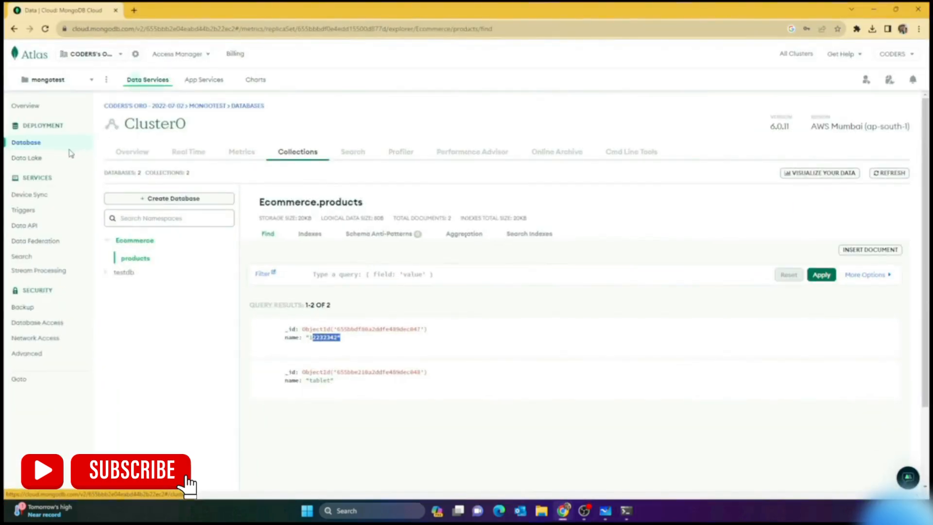
left_click(25, 144)
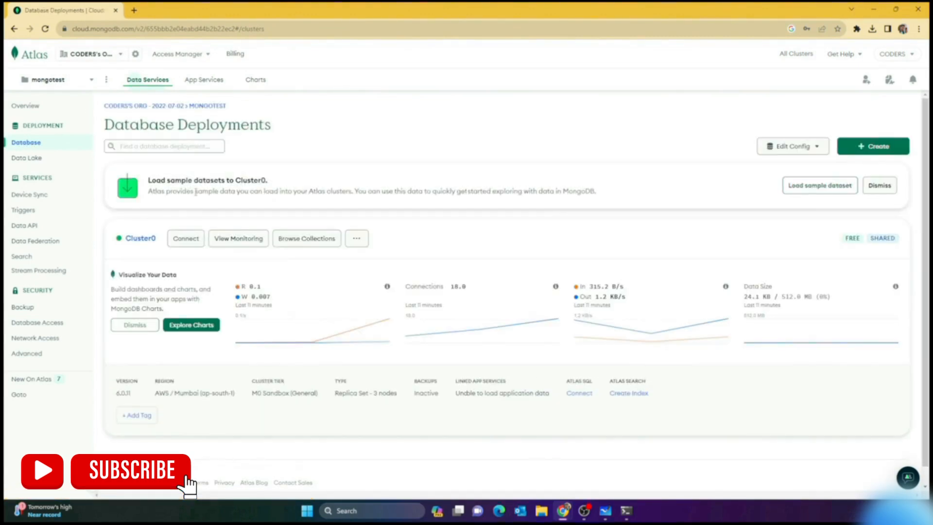
left_click(199, 238)
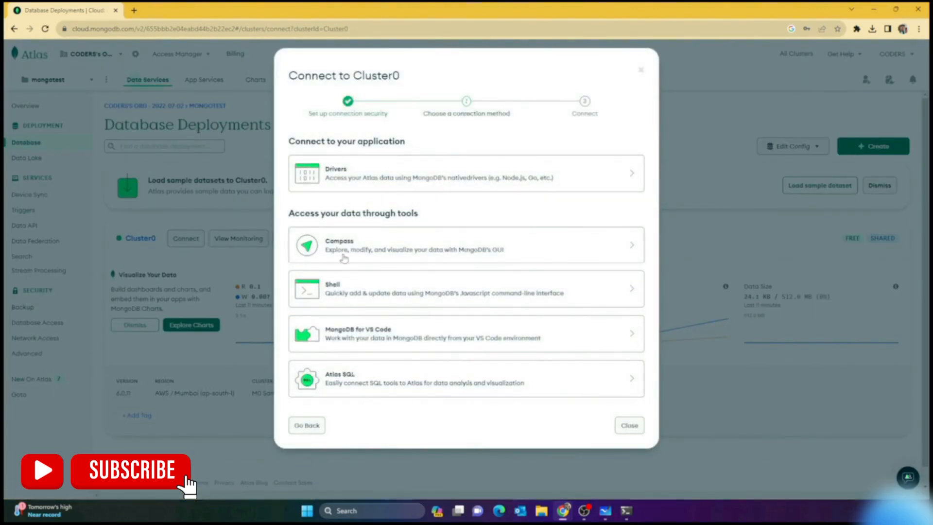
left_click(345, 292)
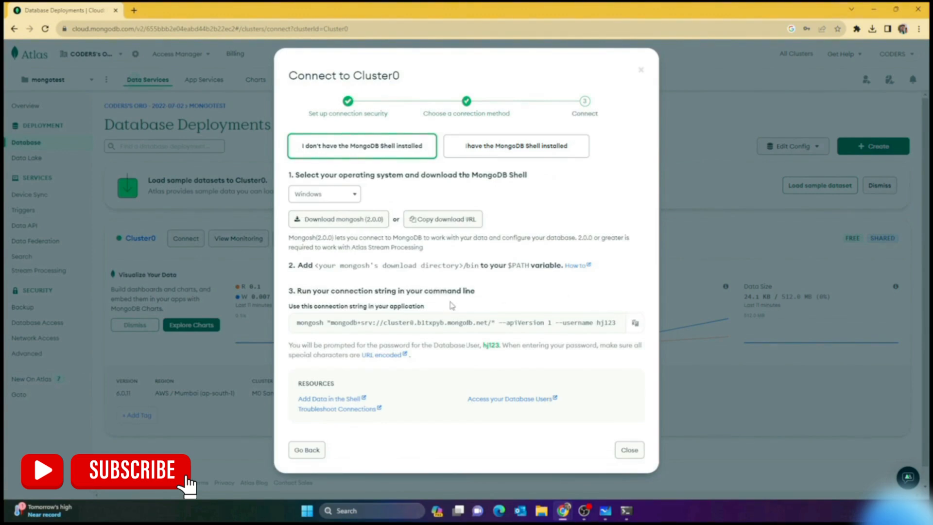
left_click_drag(320, 322, 296, 323)
left_click_drag(394, 332, 391, 328)
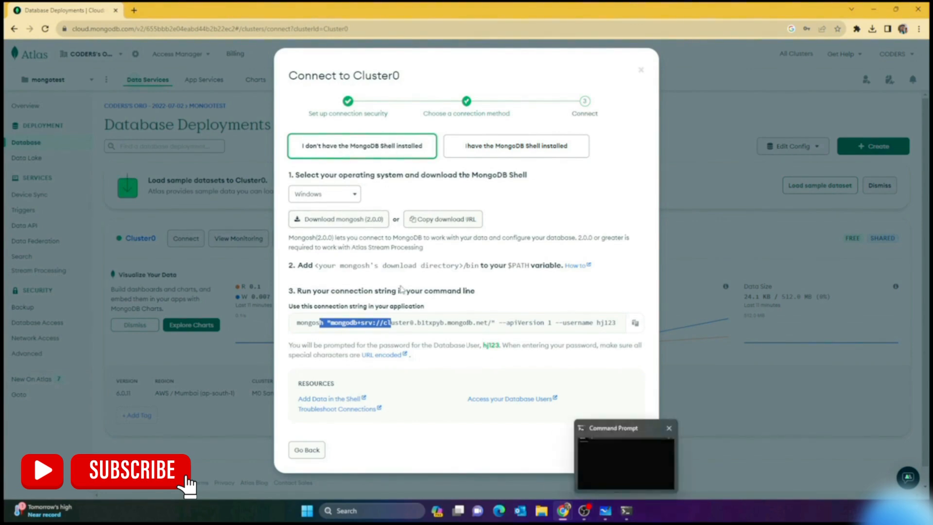
double_click(391, 323)
triple_click(390, 323)
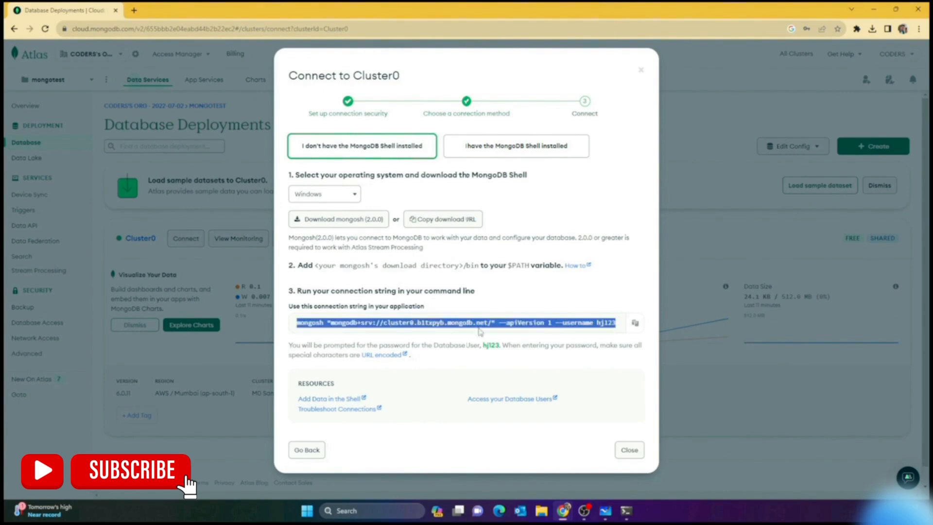
left_click(635, 322)
Step: Switch to the command prompt, run the copied mongosh connection command for Cluster0, and enter the database user's password
key("alt+Tab")
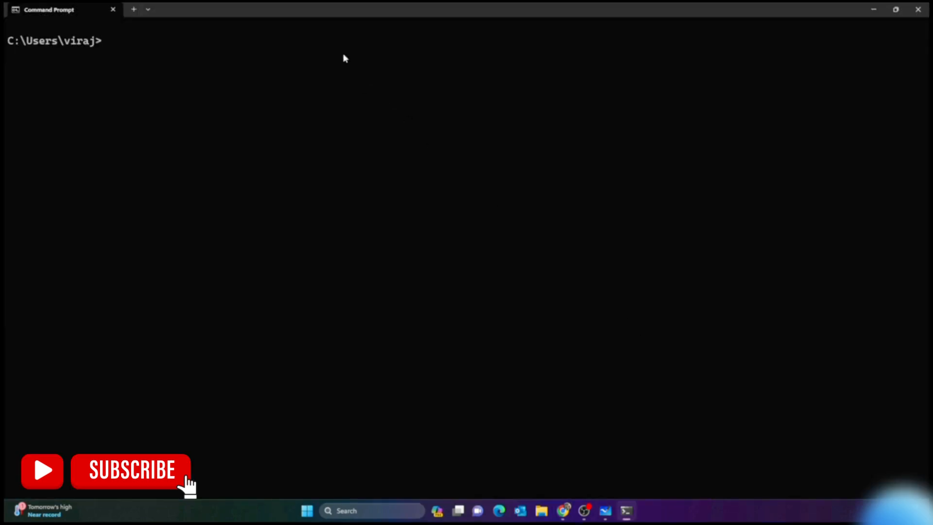
key("ctrl+v")
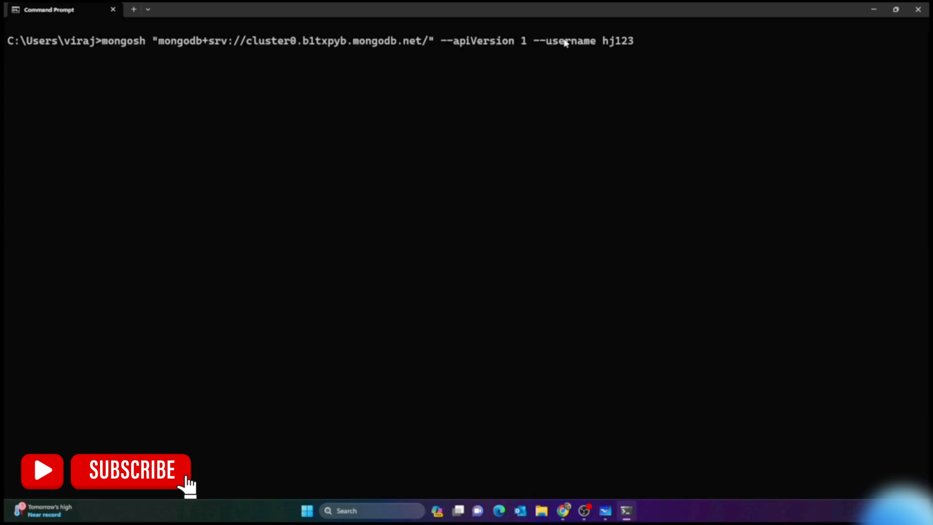
left_click_drag(564, 41, 631, 43)
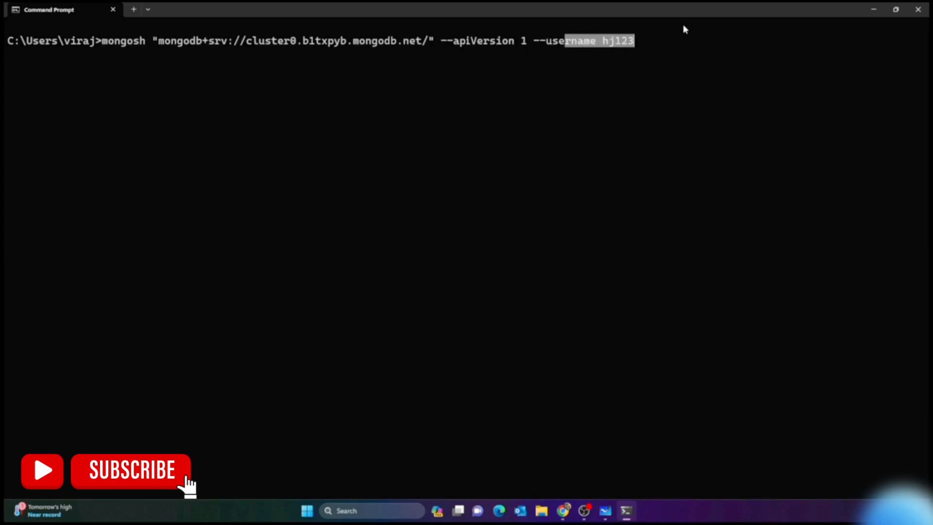
left_click(669, 42)
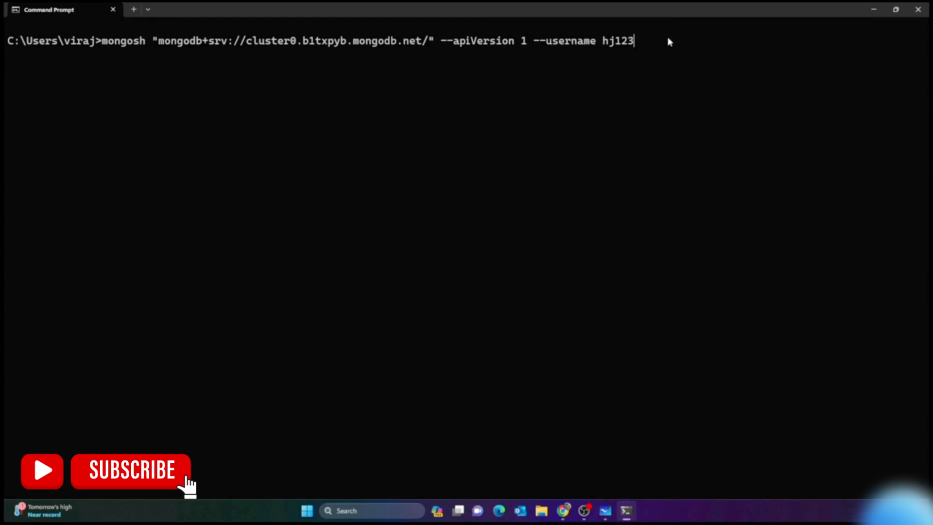
key("Return")
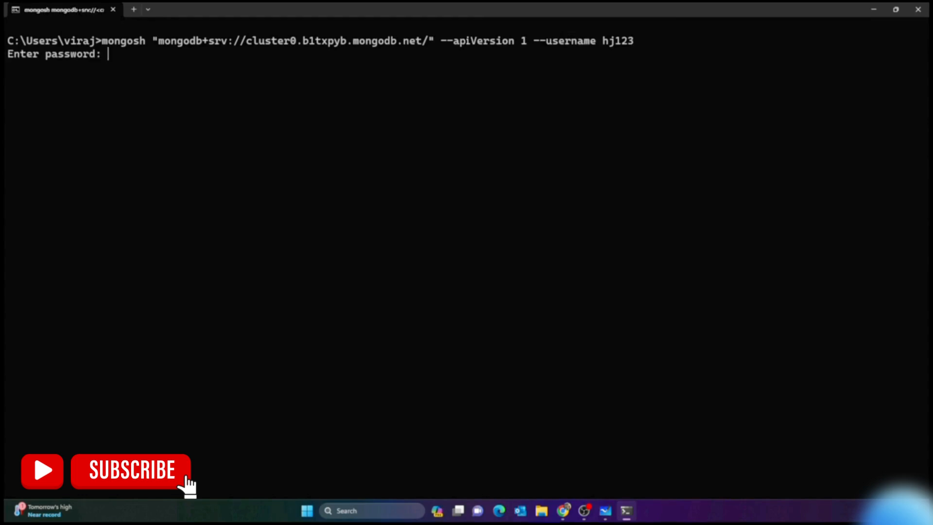
type("*****")
key("Return")
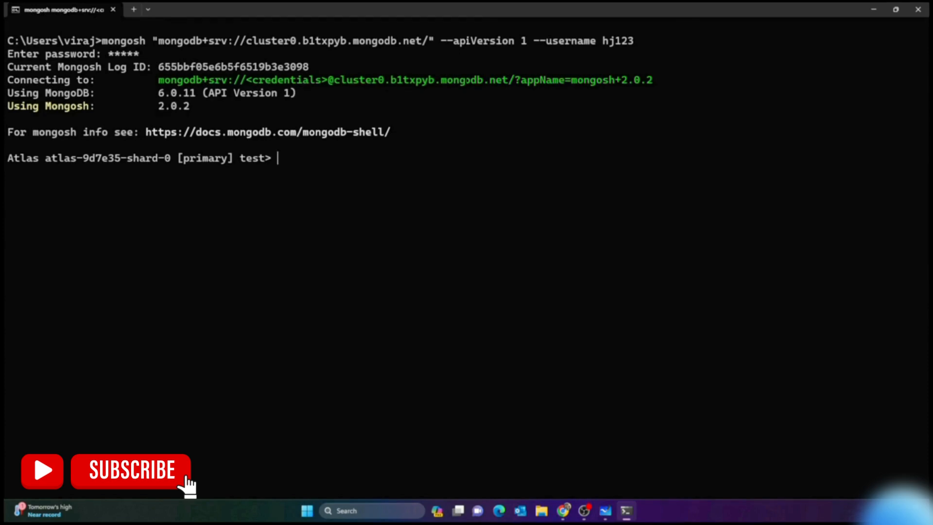
Step: Switch to Atlas in the browser, close the connection dialog, and delete the current IP address entry from the Network Access list
key("alt+Tab")
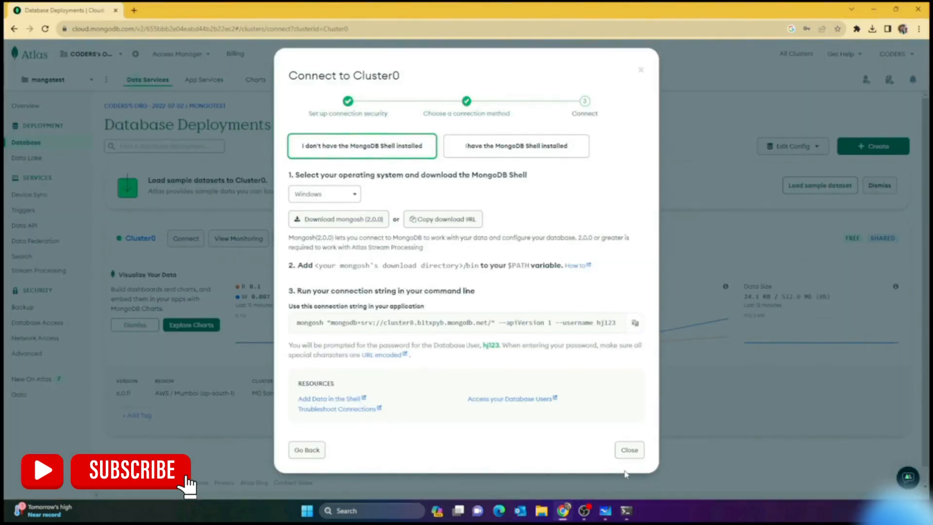
left_click(628, 451)
left_click(64, 336)
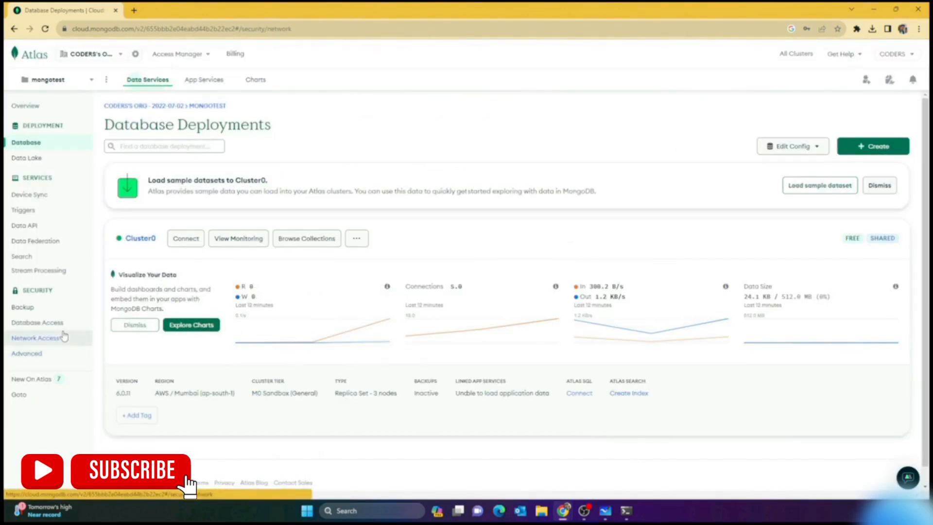
left_click(756, 242)
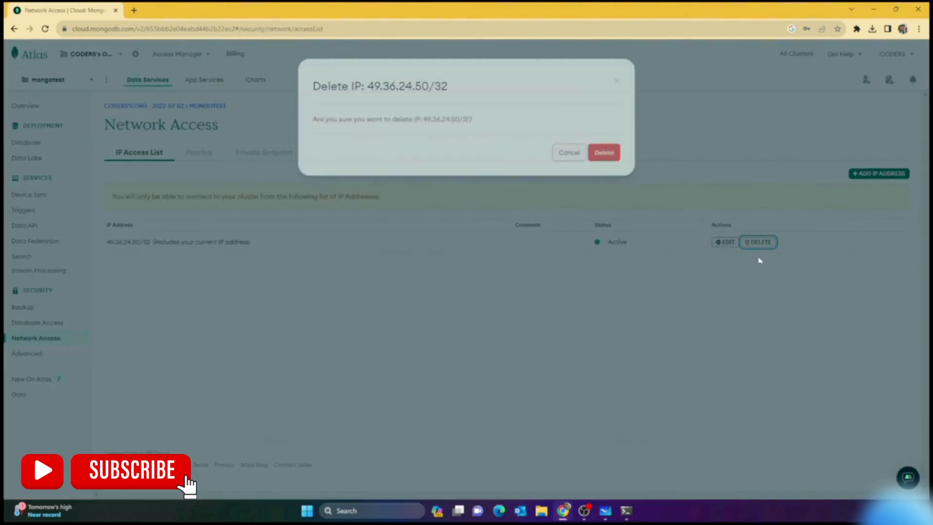
left_click(603, 152)
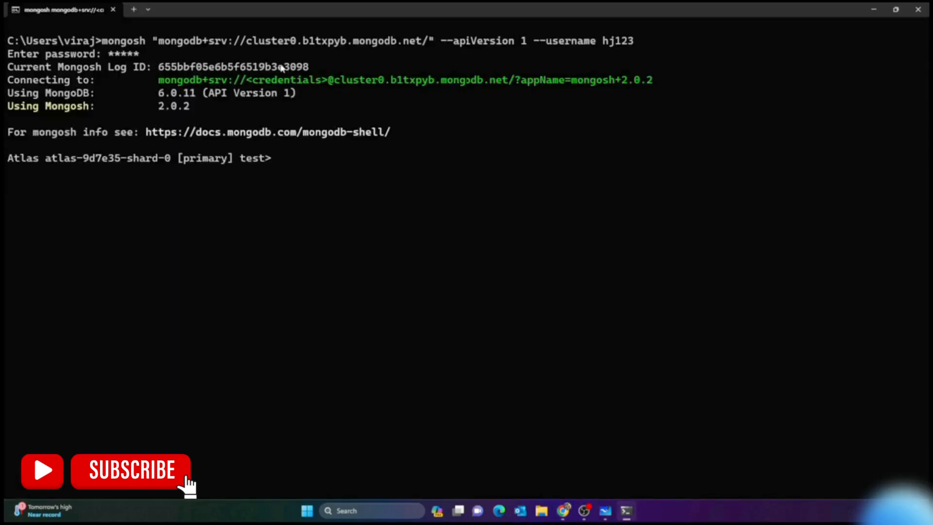
Step: Return to the connected mongosh session in the terminal and run show dbs to list the cluster's databases
left_click_drag(292, 66, 445, 143)
left_click(431, 163)
type("show")
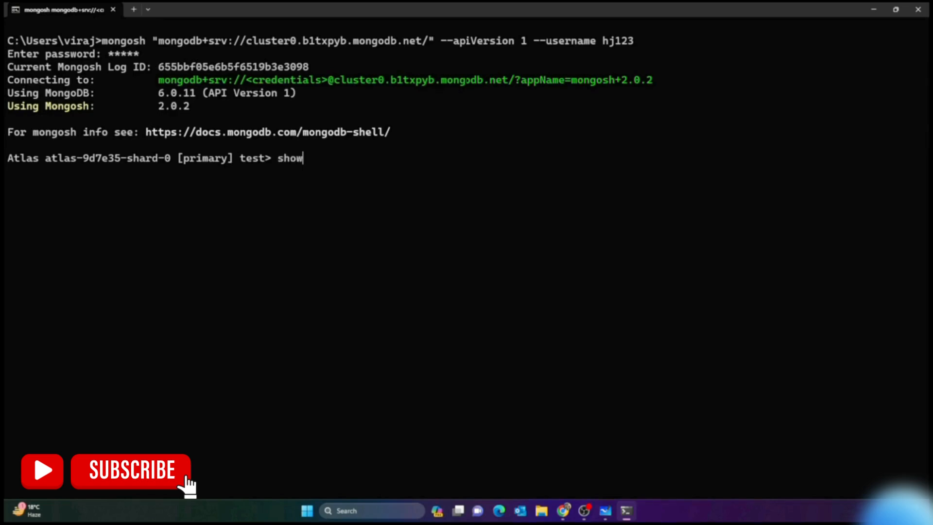
type(" dbs")
key("Return")
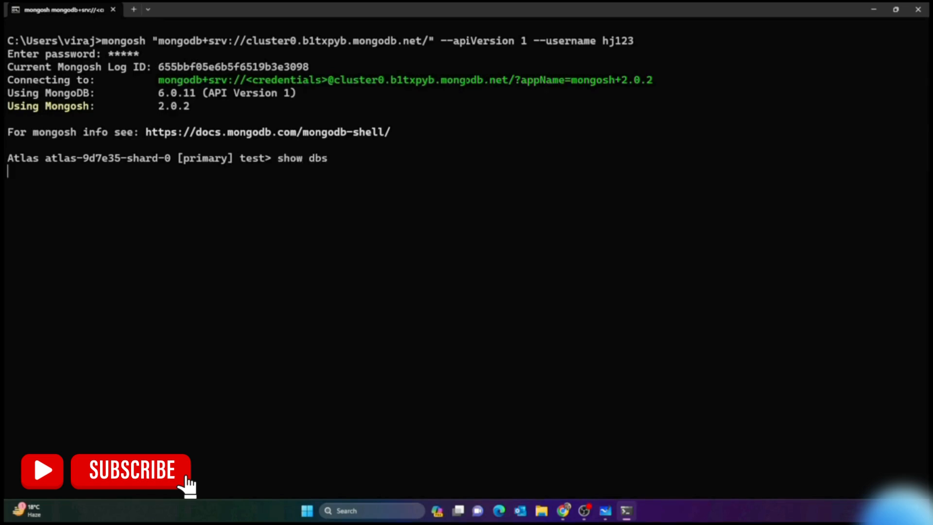